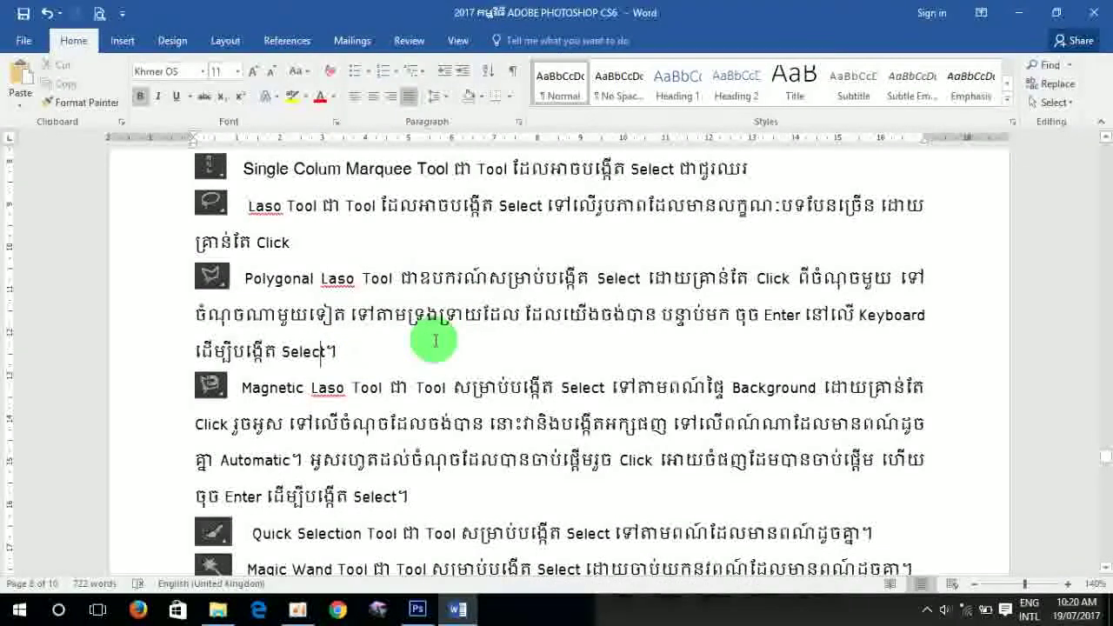
Switch from the selection-tool notes in Word to Photoshop, where the baby photo is open.
click(418, 610)
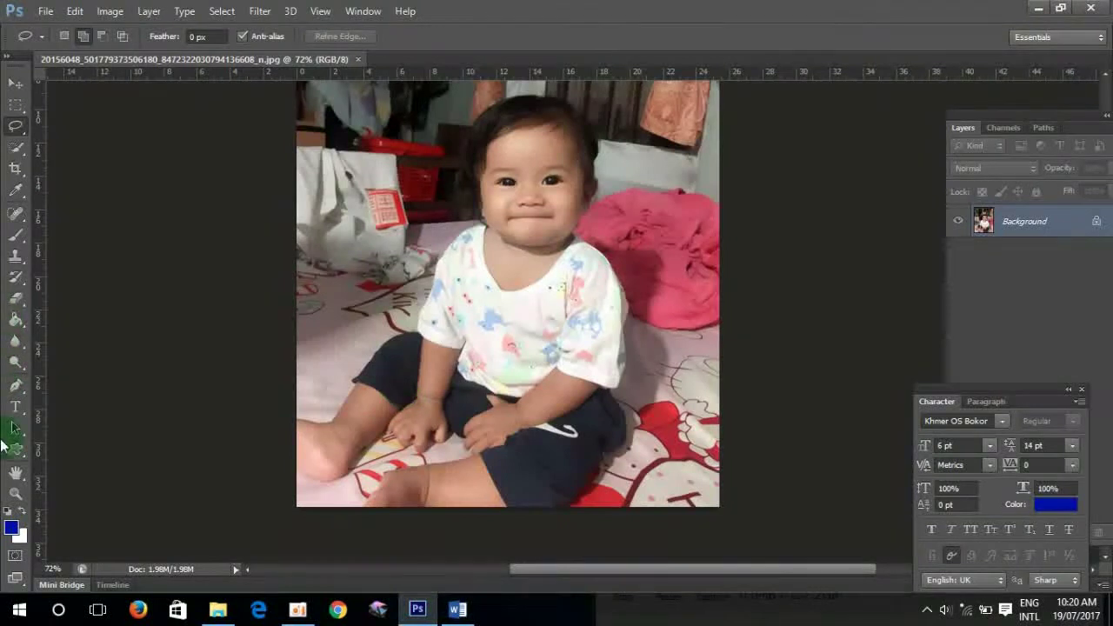
Open park-8.jpg in a second tab, then bring the baby photo back to the front.
click(297, 610)
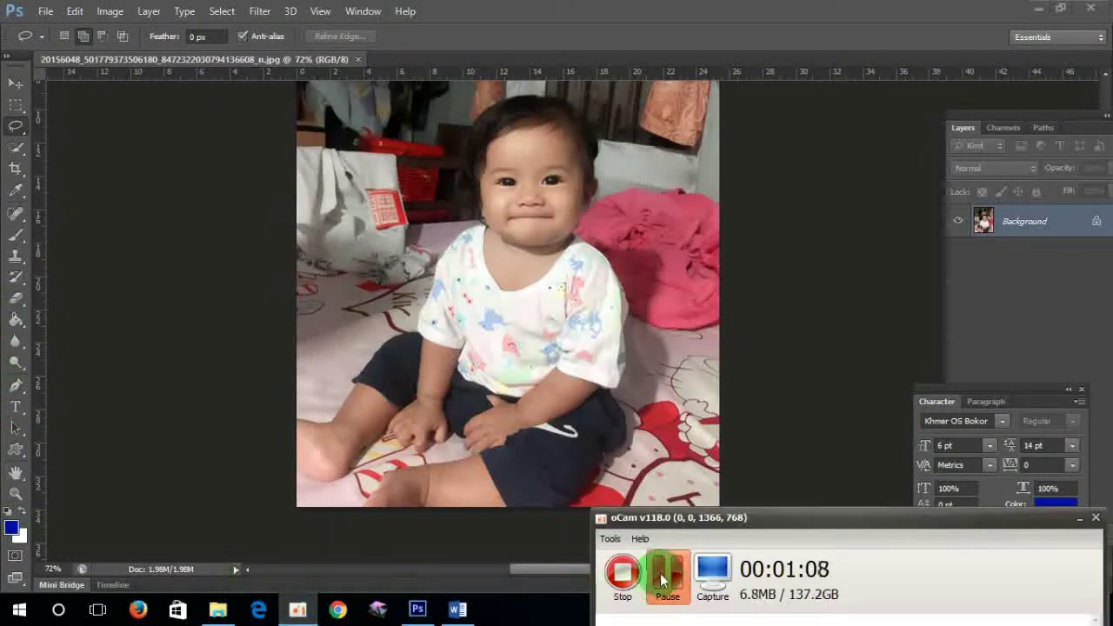
click(667, 574)
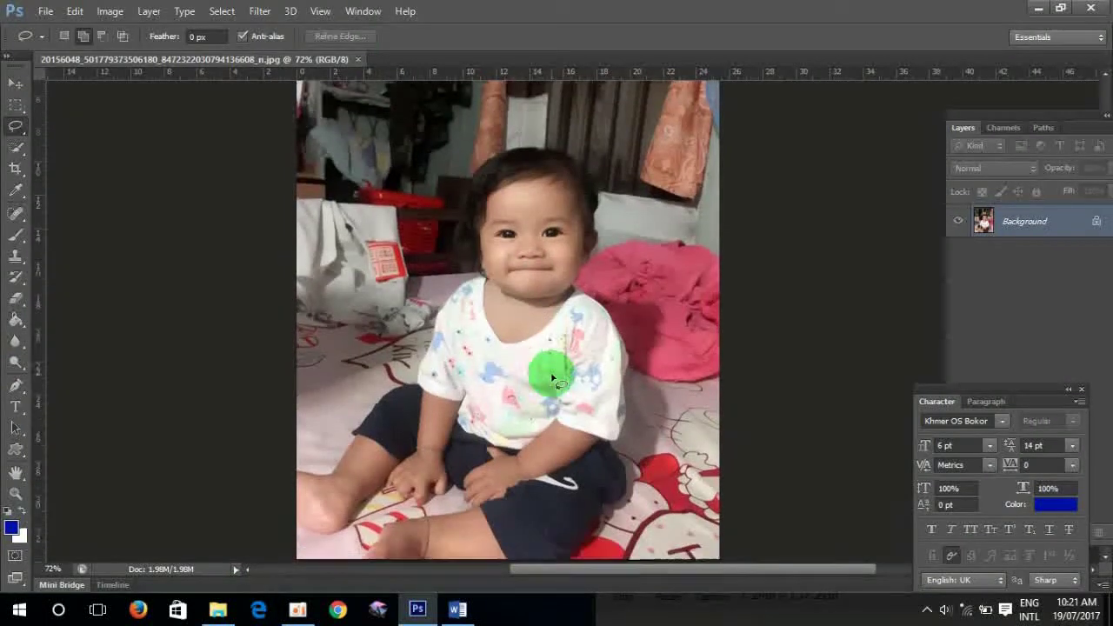
scroll(553, 379, down, 1)
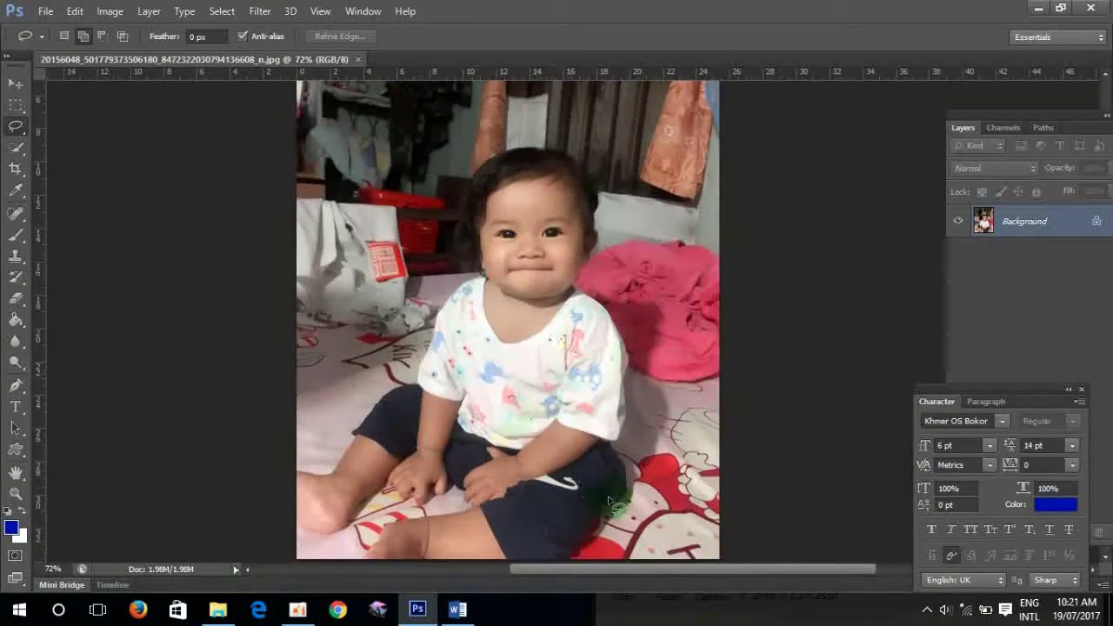
scroll(513, 376, down, 3)
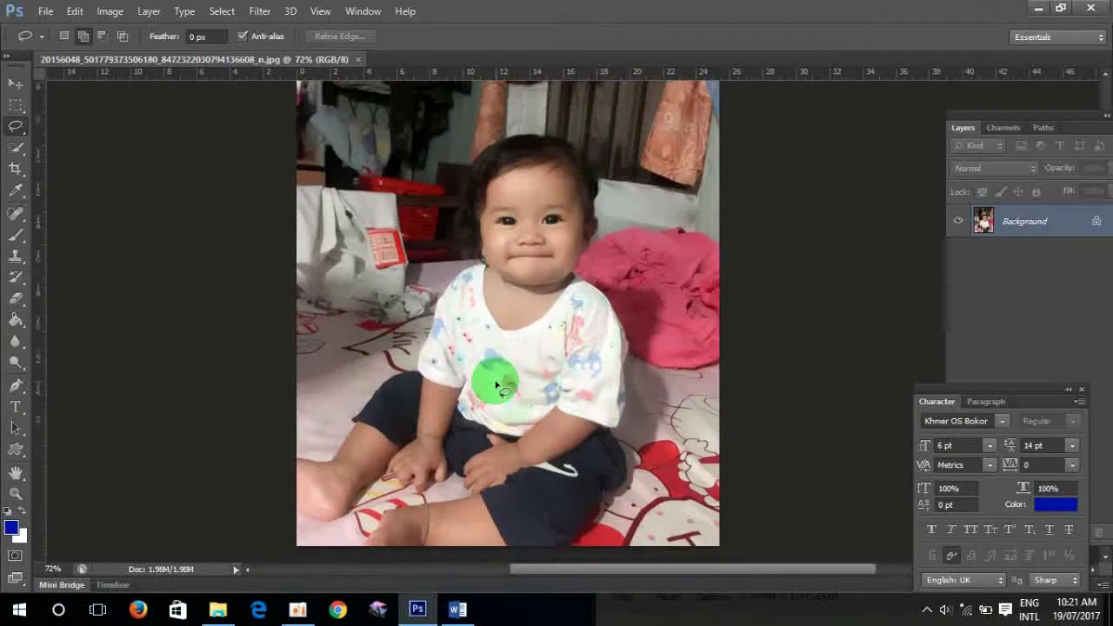
scroll(494, 397, up, 3)
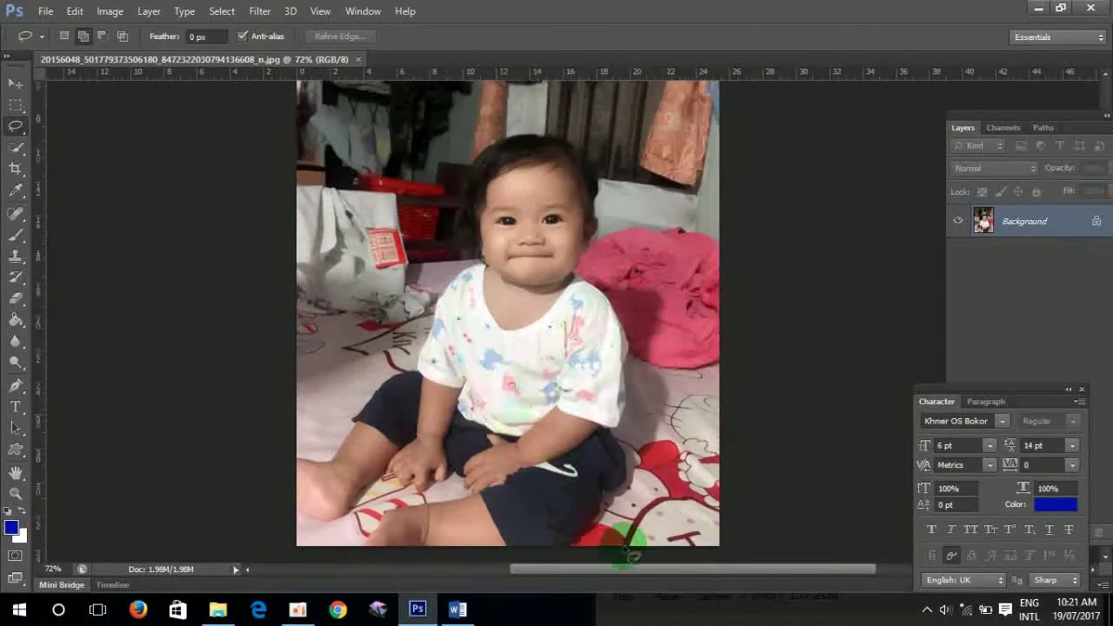
click(45, 12)
click(84, 48)
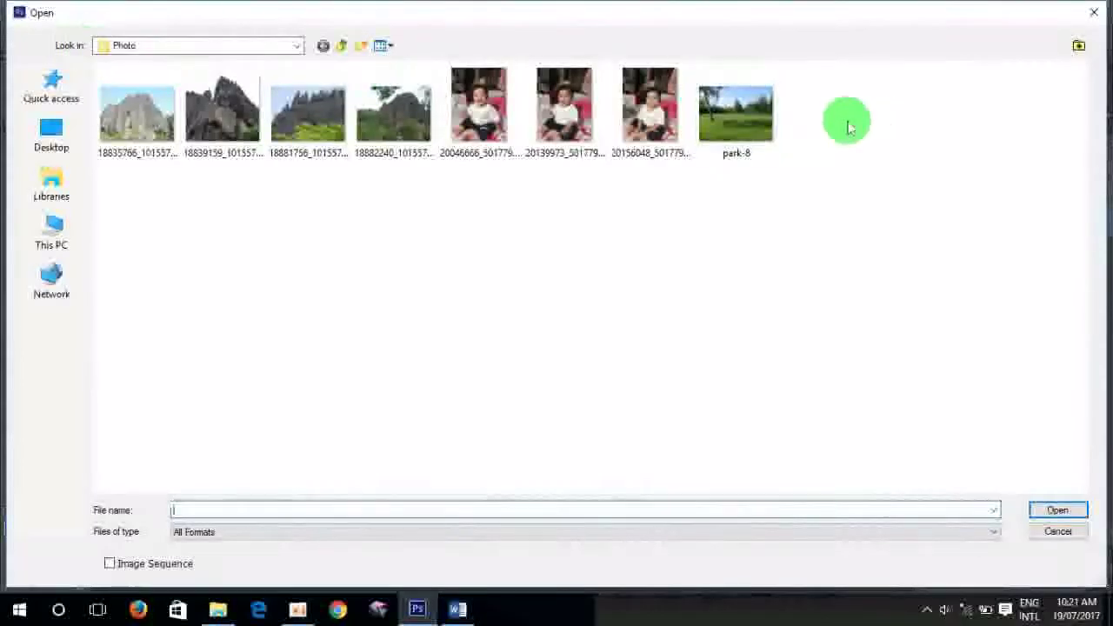
click(749, 117)
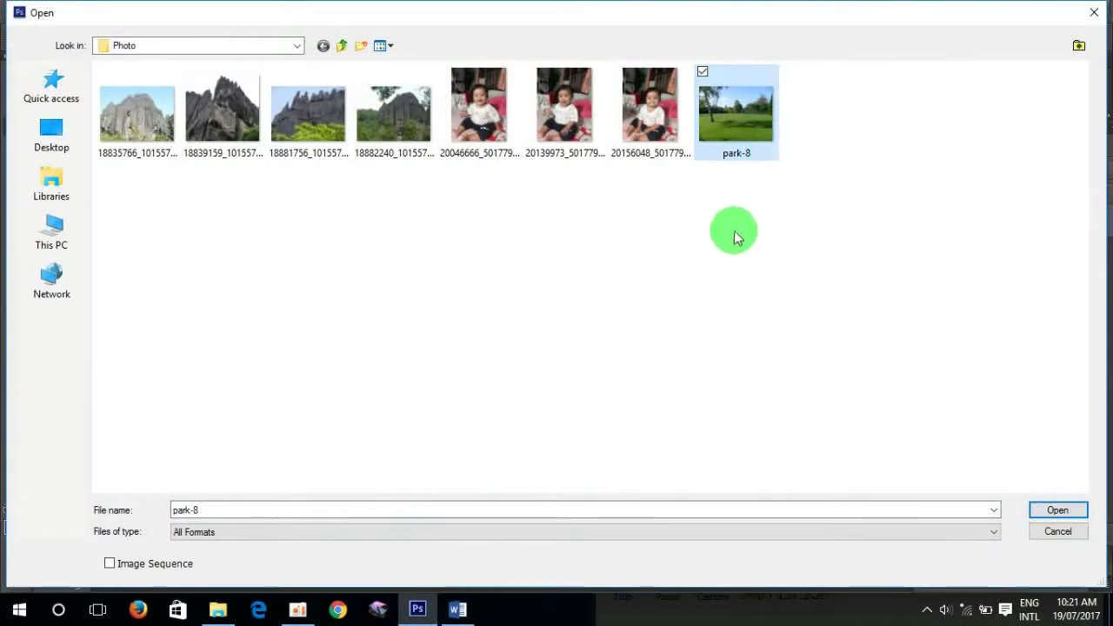
click(1057, 510)
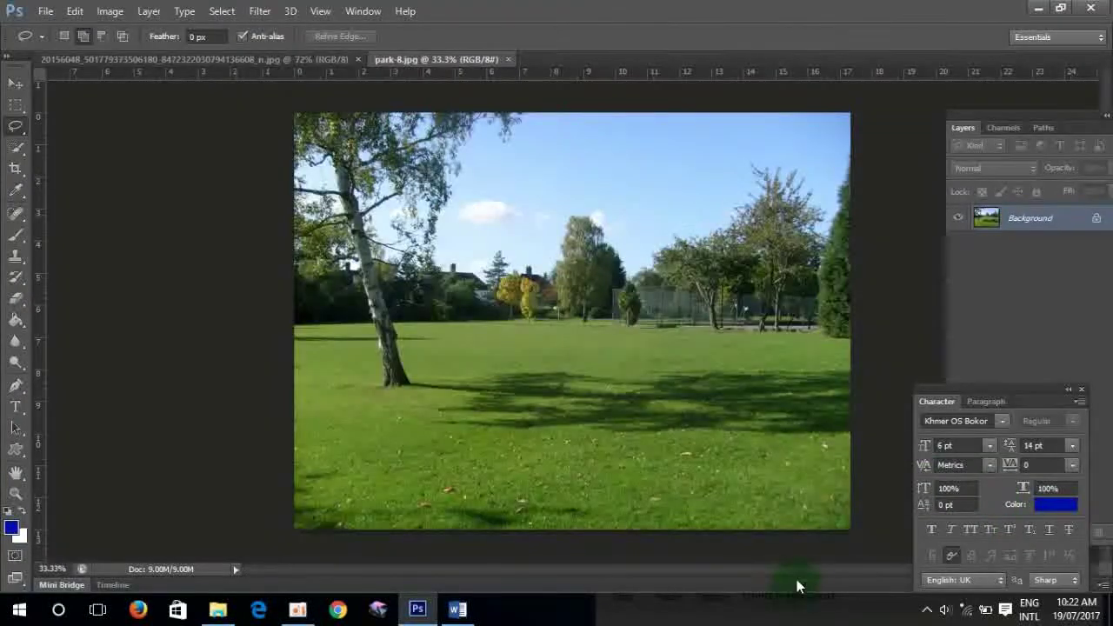
click(230, 61)
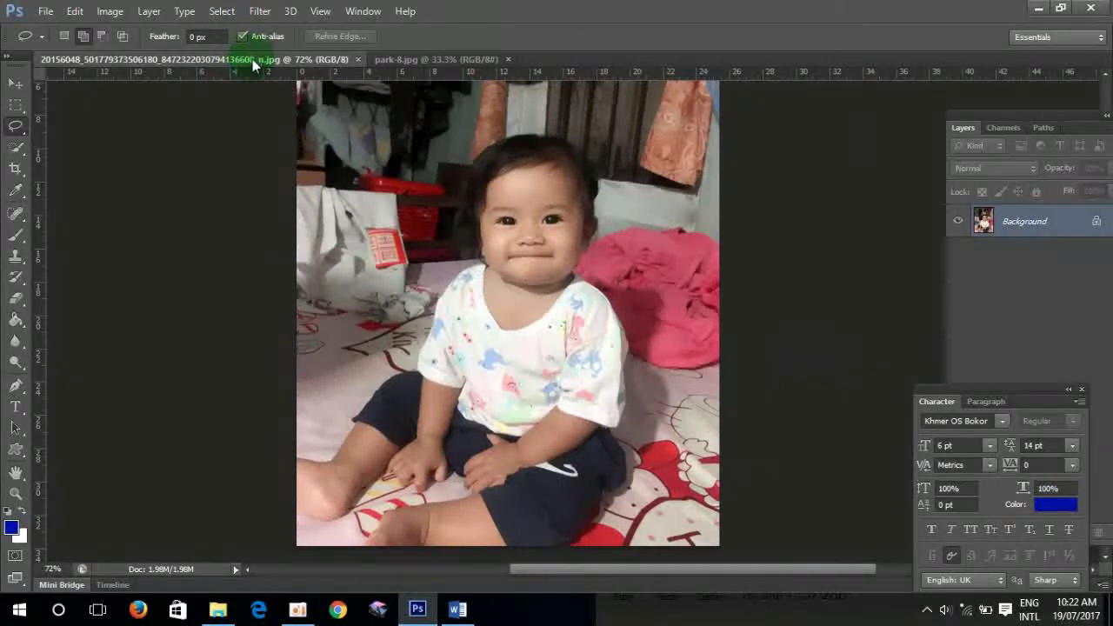
Switch the Lasso tool to the Polygonal Lasso Tool.
right_click(17, 129)
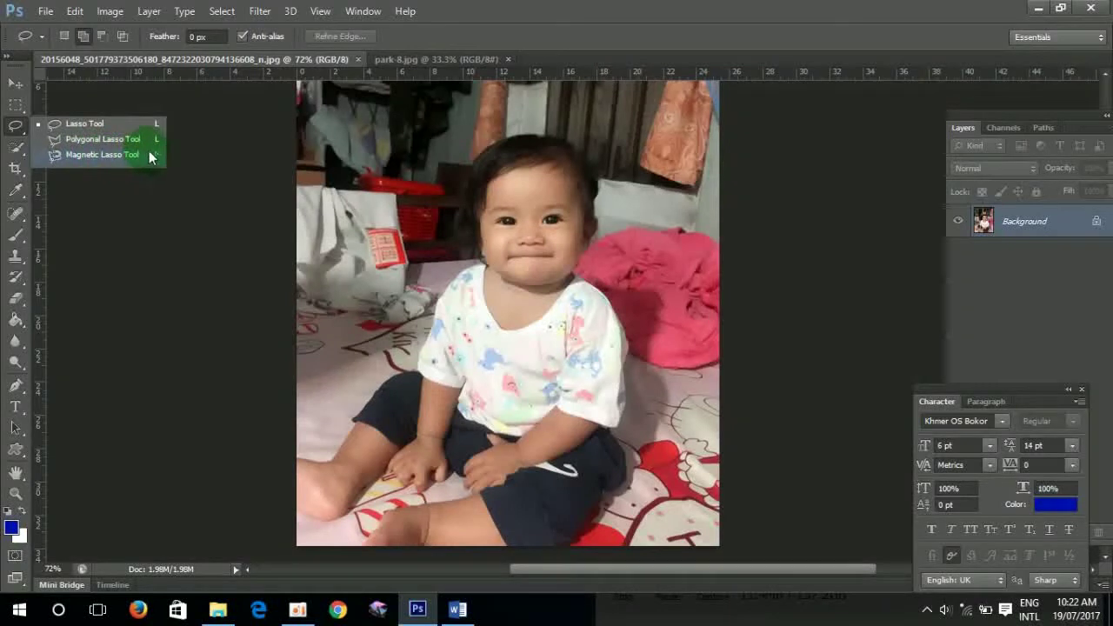
click(126, 139)
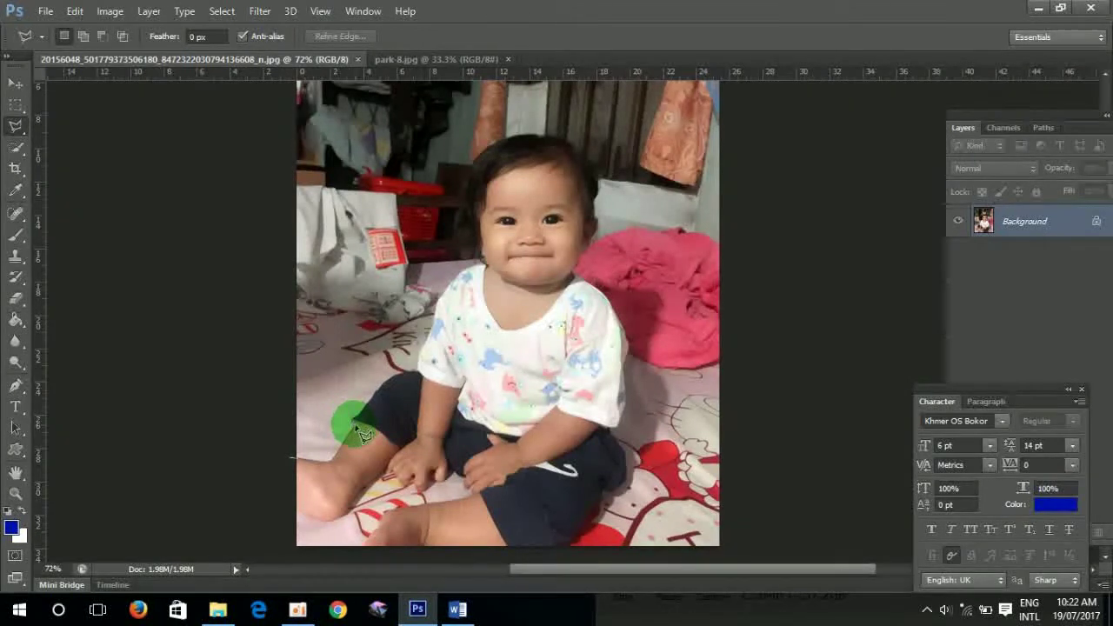
Start the polygonal outline along the baby's leg and up the edge of her shorts.
click(356, 427)
double_click(294, 459)
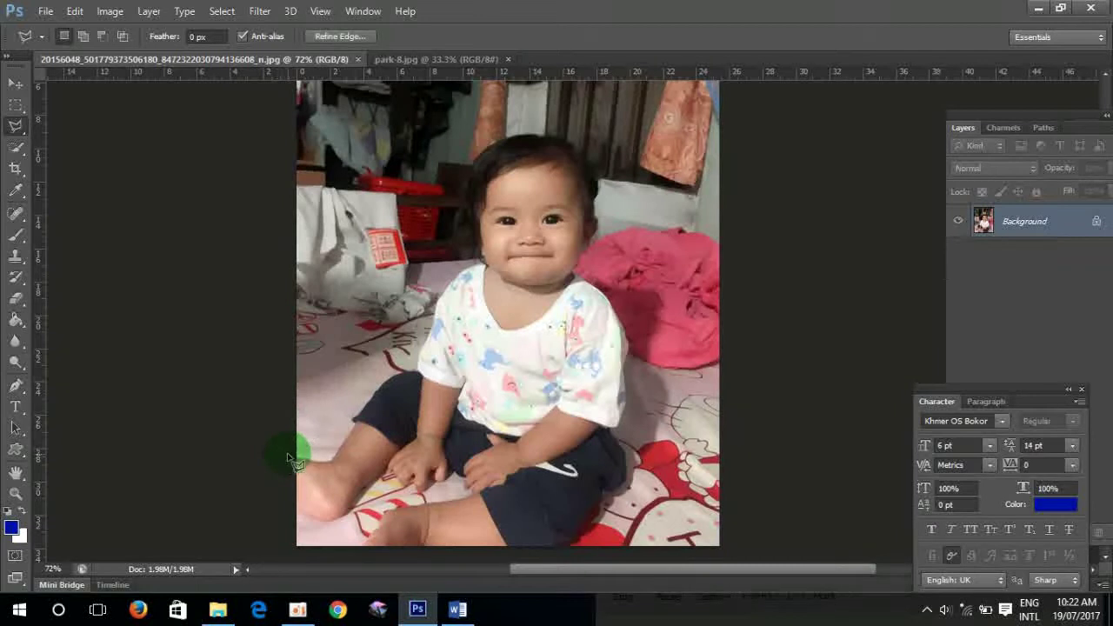
scroll(470, 487, up, 3)
scroll(514, 447, up, 3)
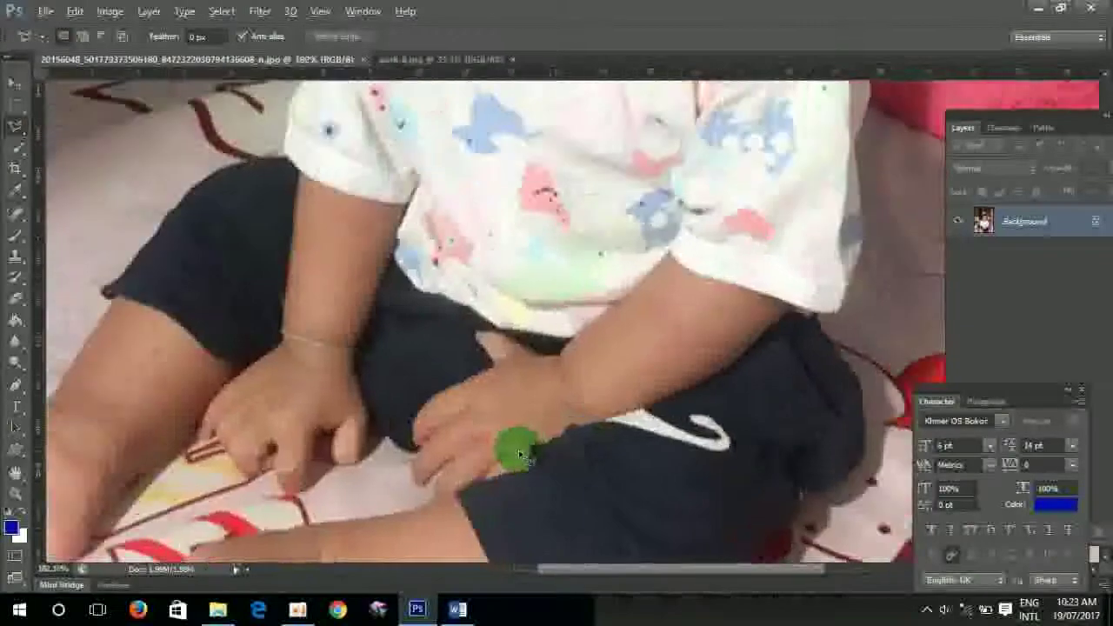
scroll(435, 391, up, 2)
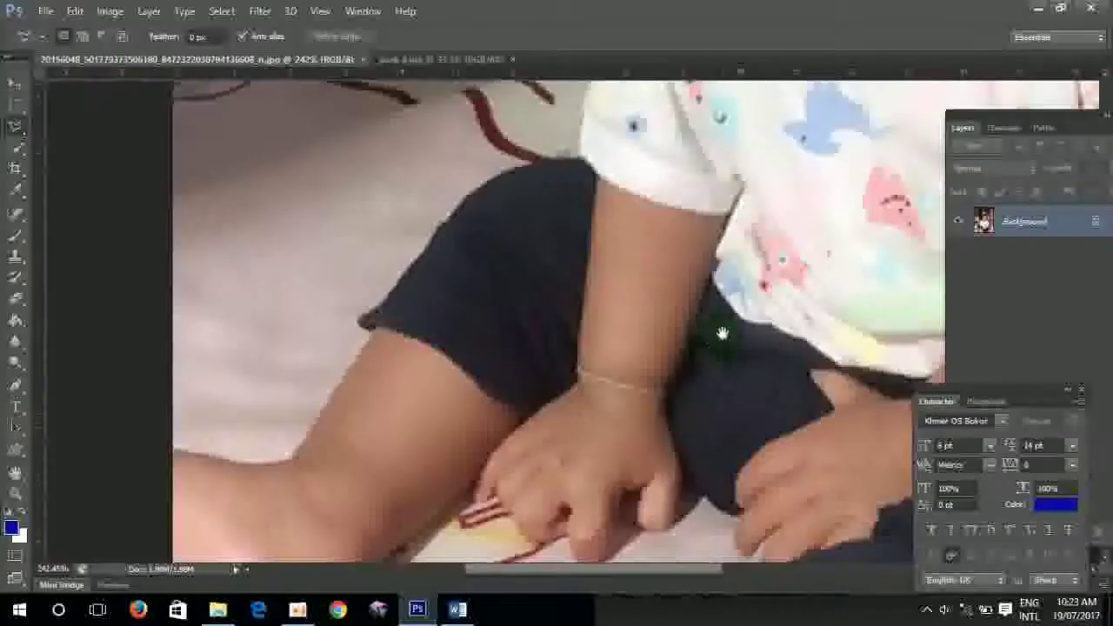
mouse_move(722, 333)
mouse_down()
mouse_move(775, 249)
mouse_move(796, 260)
mouse_up()
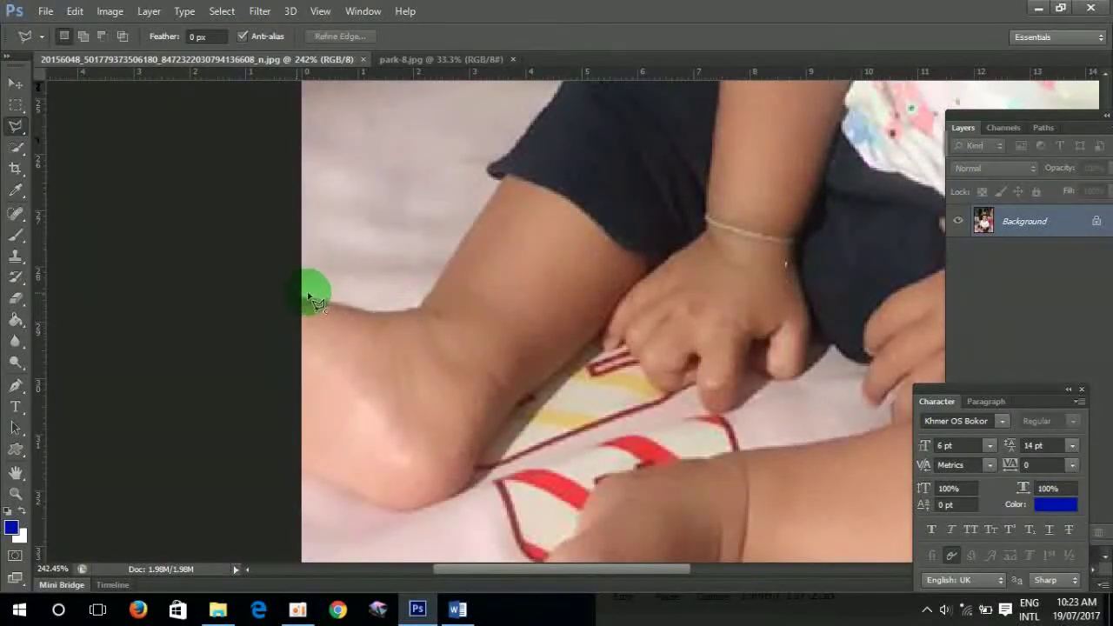
mouse_move(308, 297)
mouse_down()
mouse_move(427, 317)
mouse_move(505, 189)
mouse_up()
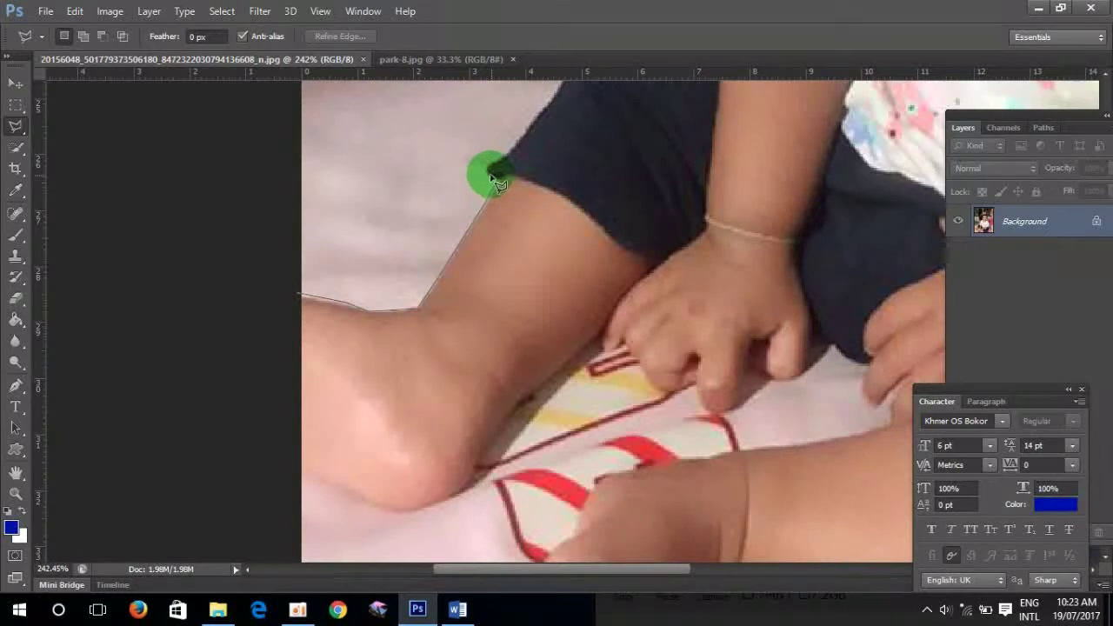
drag(490, 176, 488, 172)
mouse_move(489, 166)
mouse_down()
mouse_move(217, 458)
mouse_move(194, 485)
mouse_move(204, 491)
mouse_up()
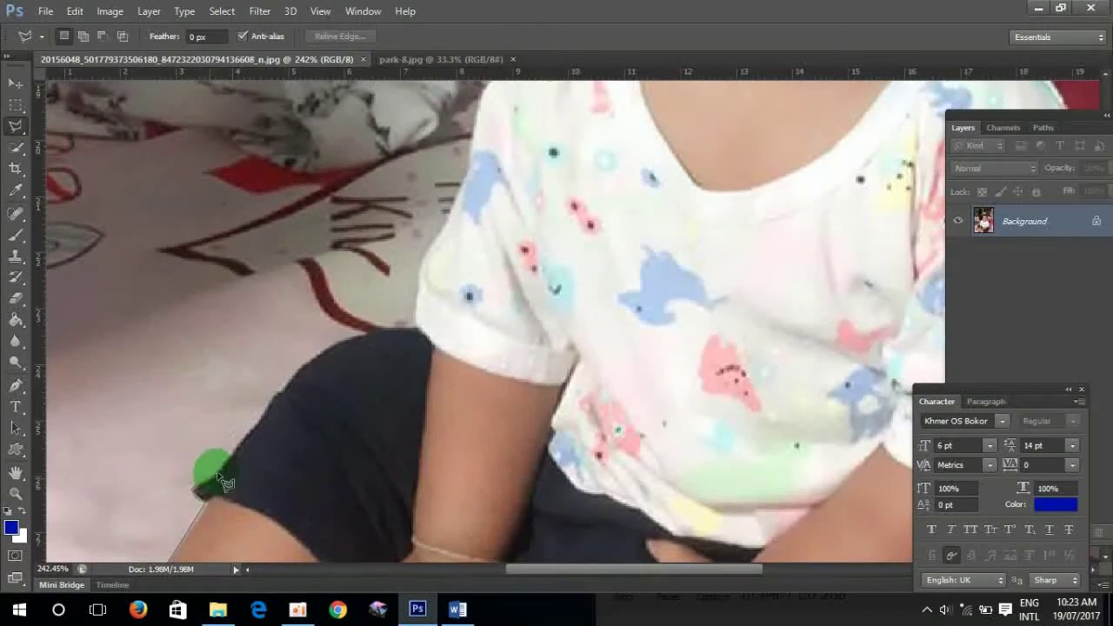
mouse_move(213, 492)
mouse_down()
mouse_move(255, 446)
mouse_move(265, 406)
mouse_move(293, 383)
mouse_move(422, 326)
mouse_up()
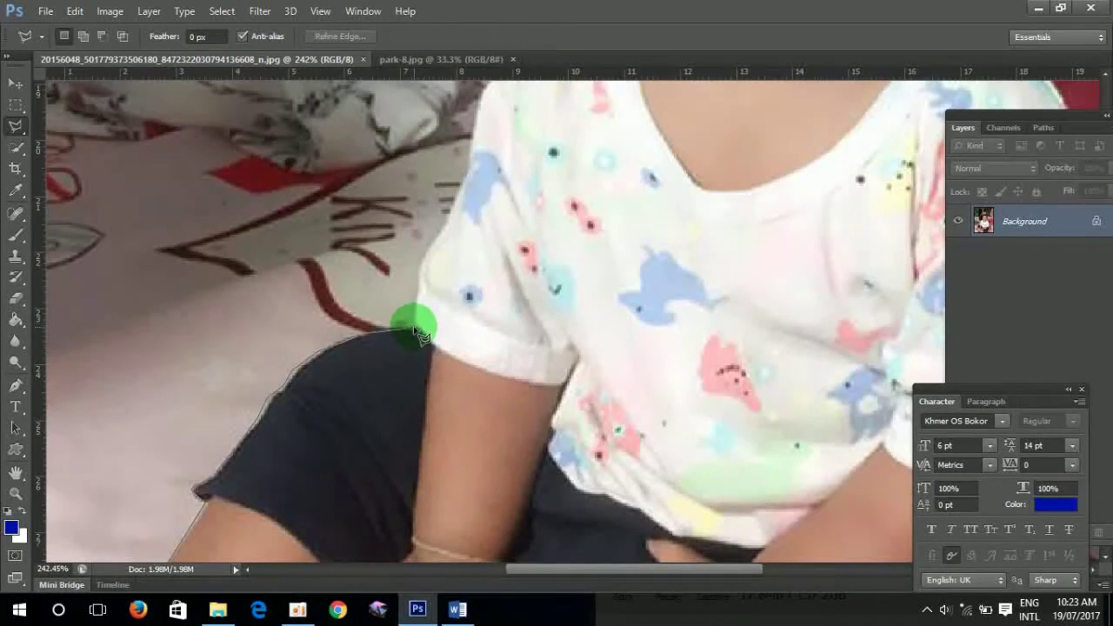
drag(416, 330, 421, 293)
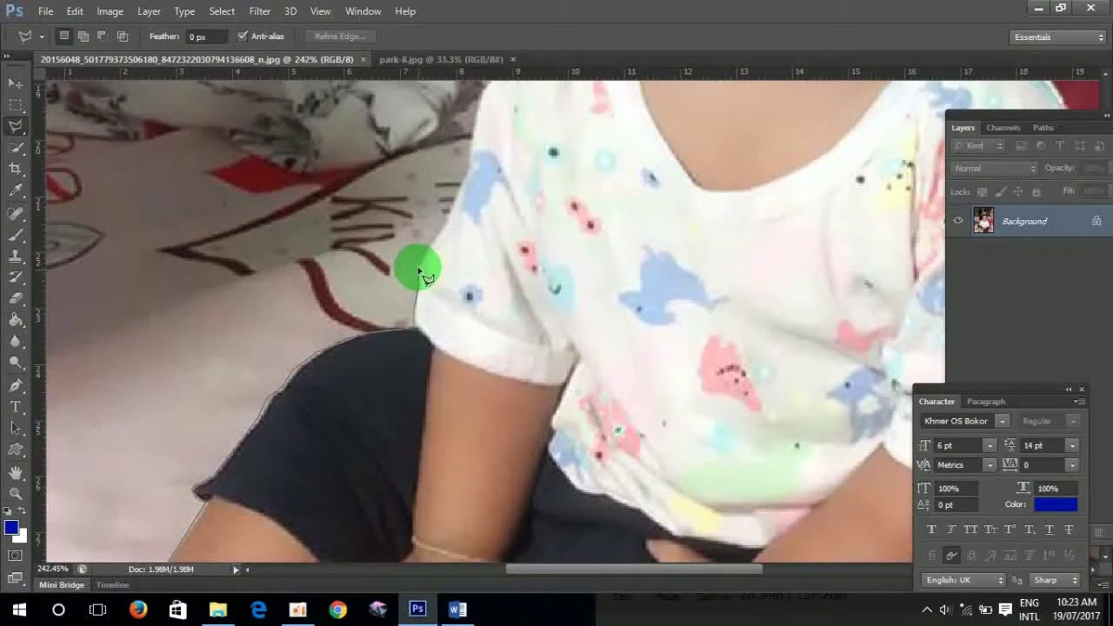
Add outline points up the left edge of the shirt and sleeve to the shoulder top.
click(421, 259)
click(435, 242)
click(447, 227)
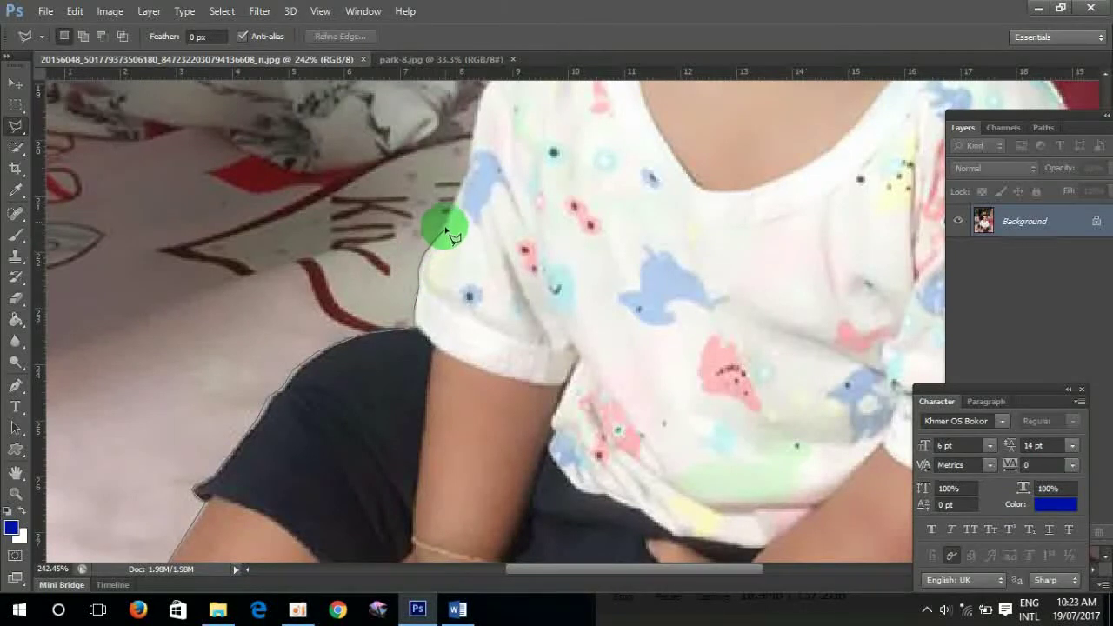
click(452, 209)
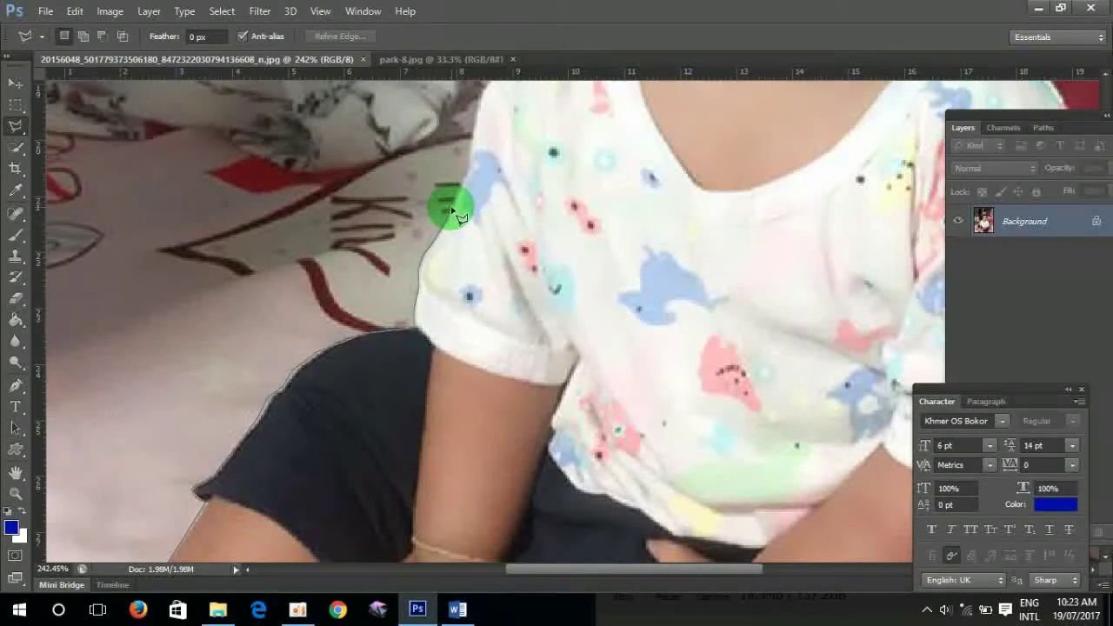
click(462, 186)
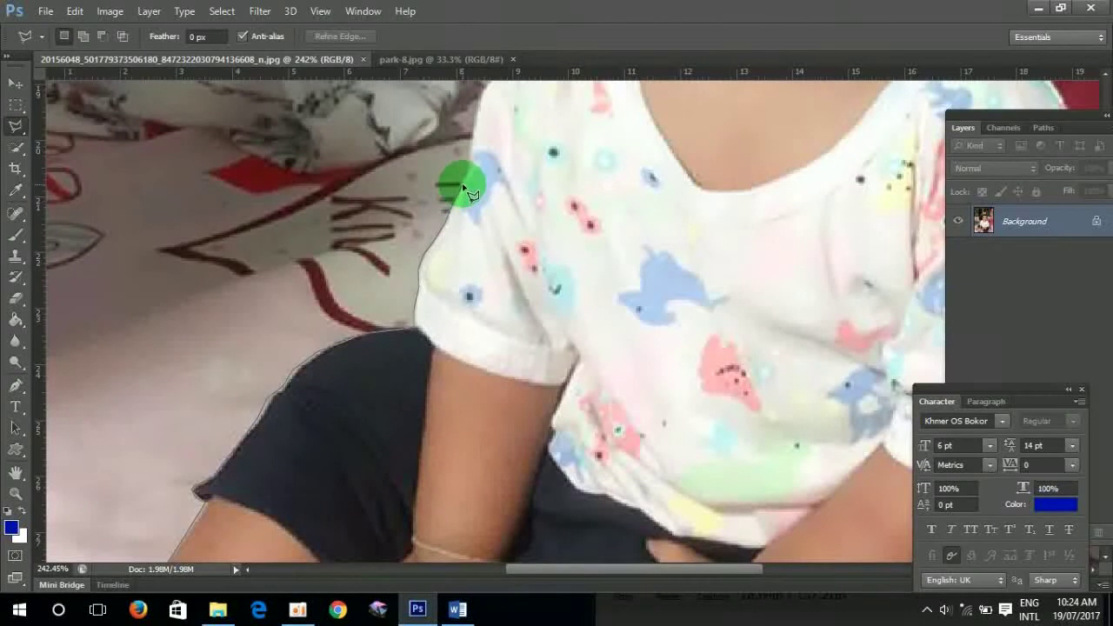
click(477, 137)
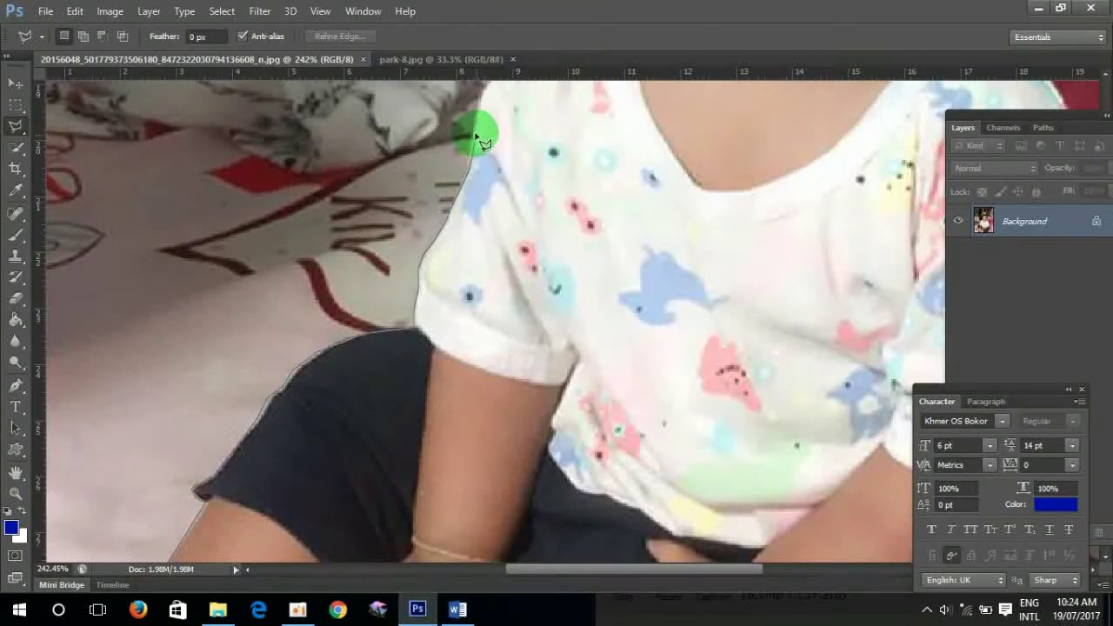
click(486, 90)
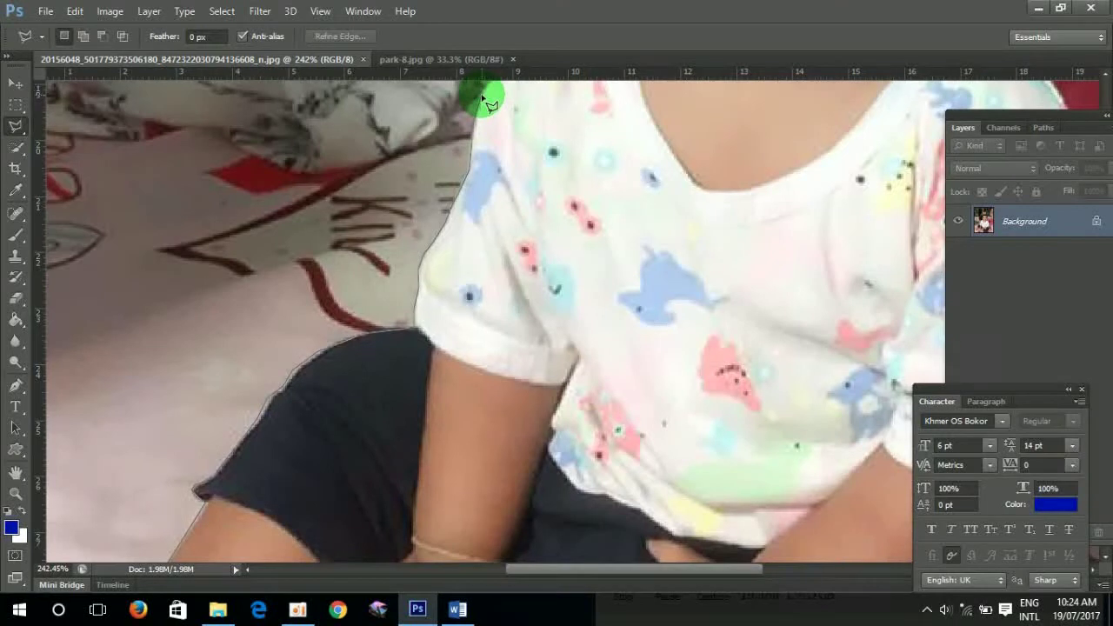
Carry the outline from the shirt past the neck and up the edge of the hair.
drag(480, 93, 193, 519)
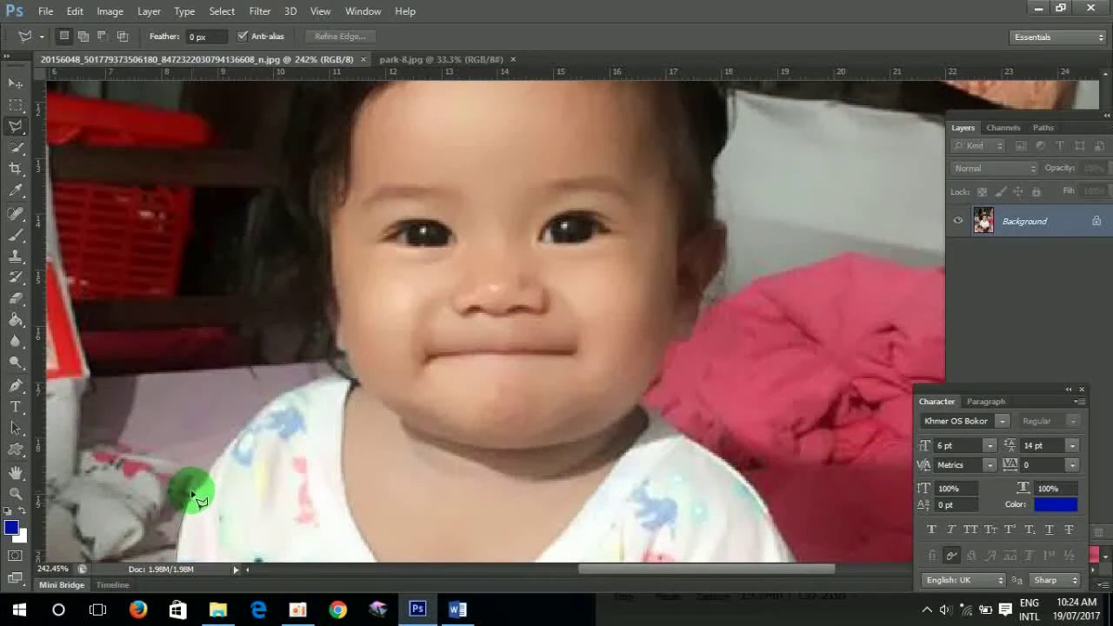
click(189, 504)
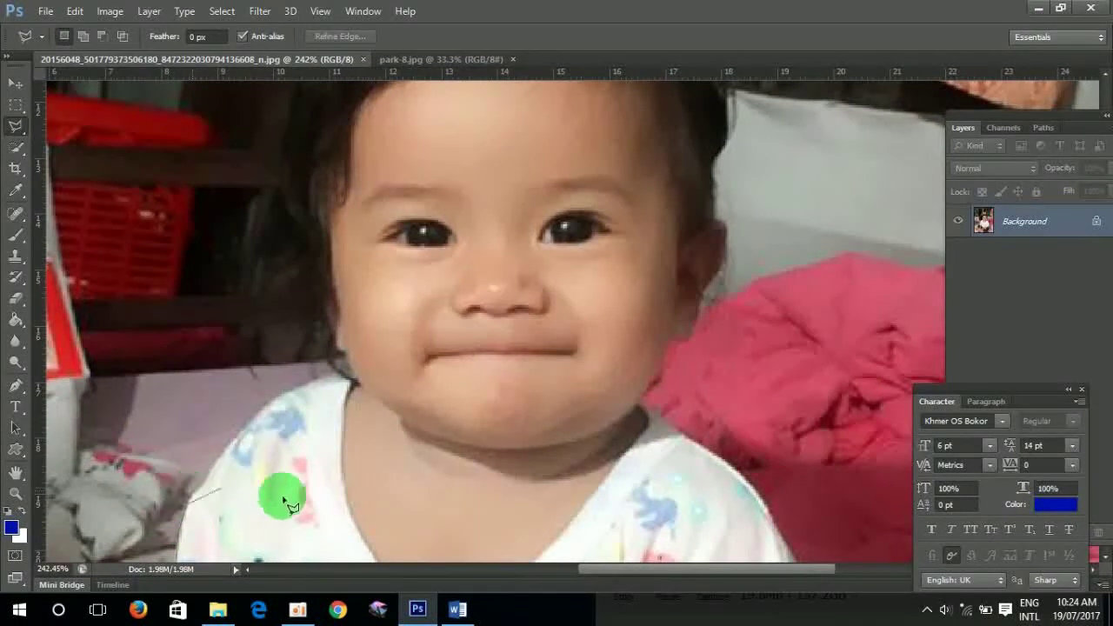
key(Escape)
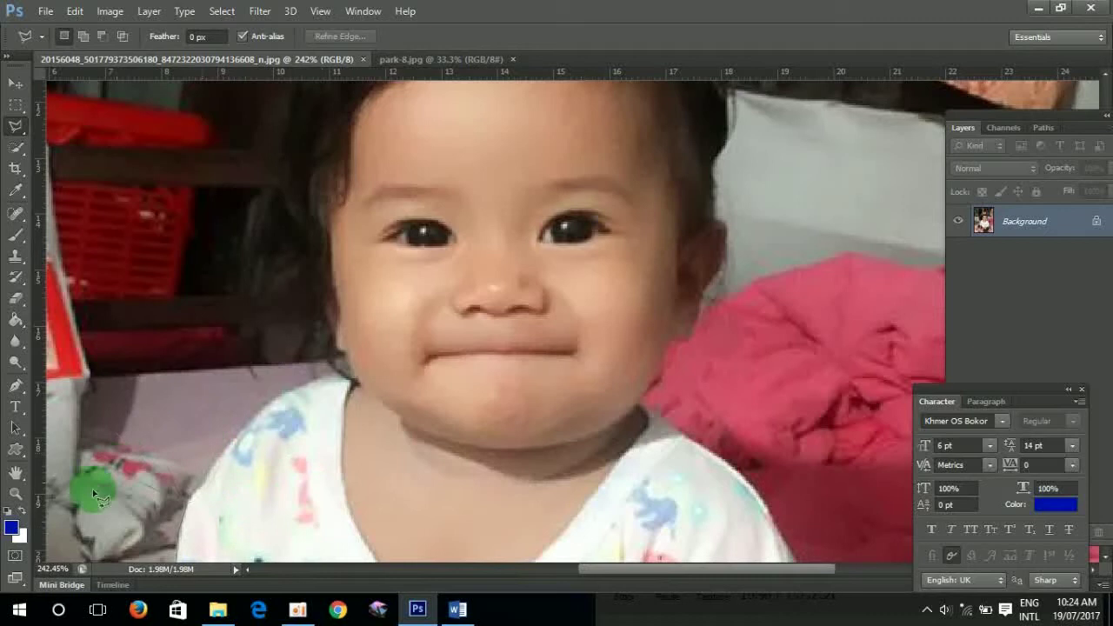
click(188, 504)
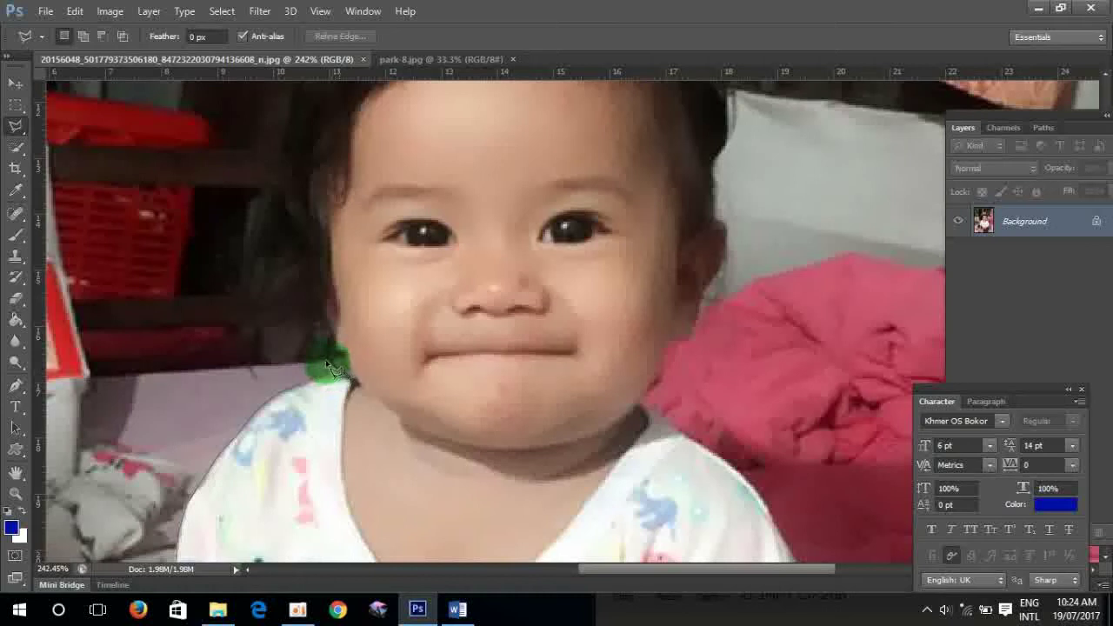
click(293, 327)
drag(301, 324, 310, 479)
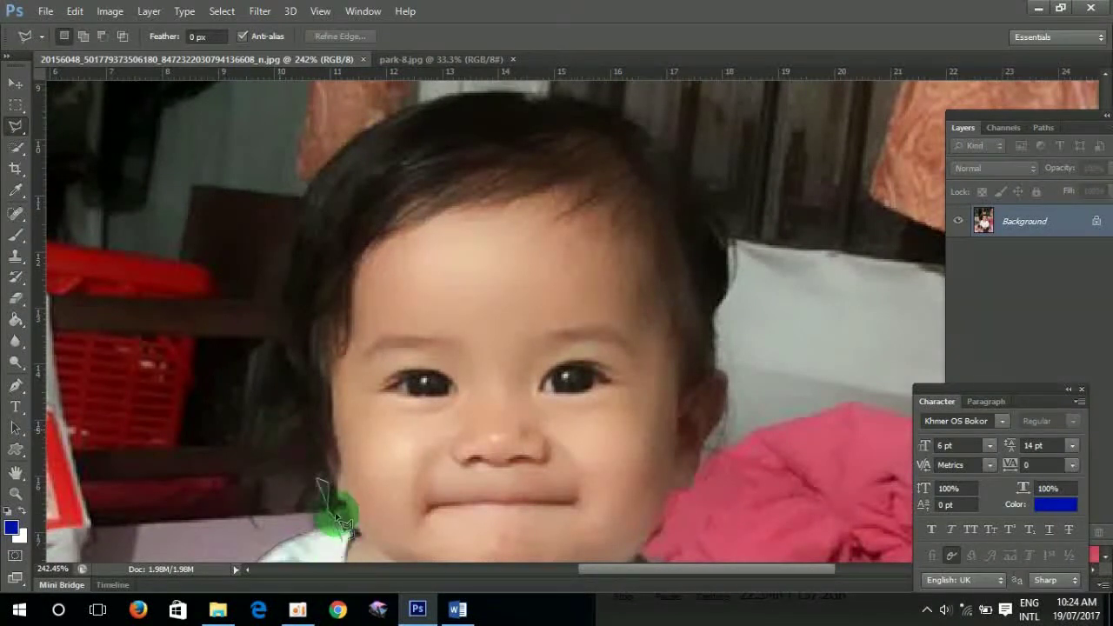
drag(296, 459, 304, 425)
drag(307, 456, 311, 443)
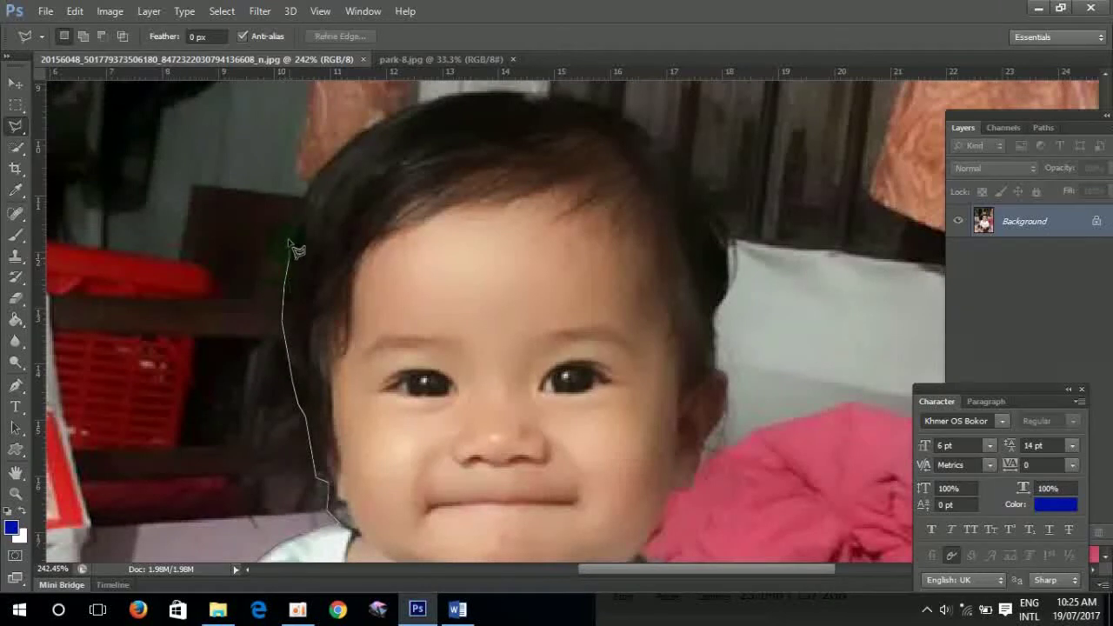
Trace the outline over the top of the head and down the right side.
click(310, 186)
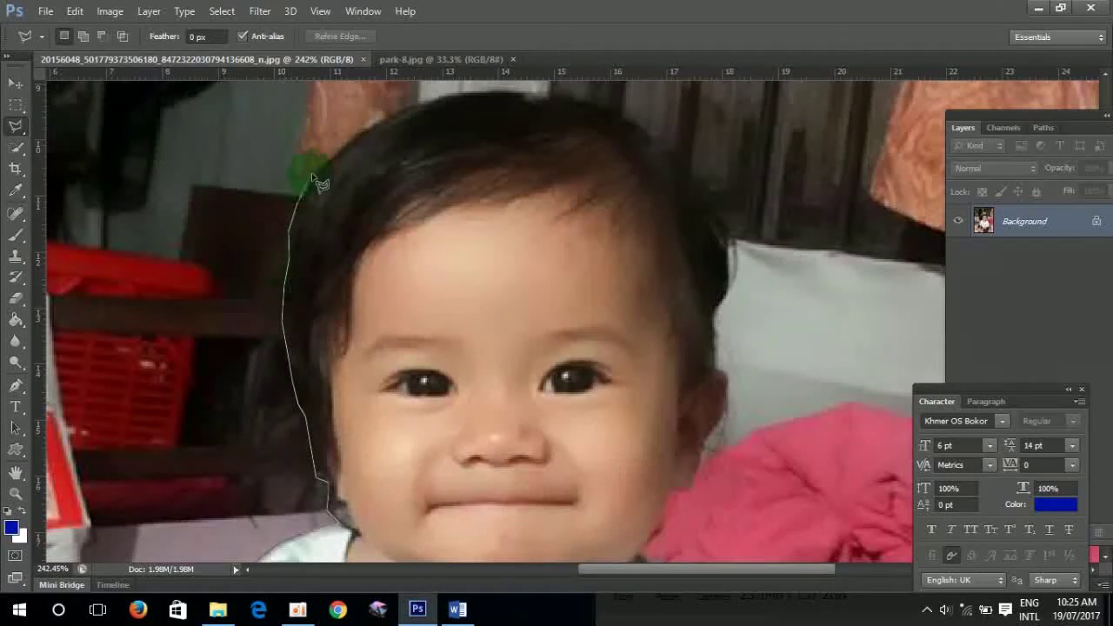
click(325, 158)
mouse_move(327, 162)
mouse_down()
mouse_move(370, 129)
mouse_move(466, 96)
mouse_move(550, 98)
mouse_move(586, 99)
mouse_move(626, 115)
mouse_move(630, 130)
mouse_move(703, 154)
mouse_move(668, 154)
mouse_move(701, 177)
mouse_up()
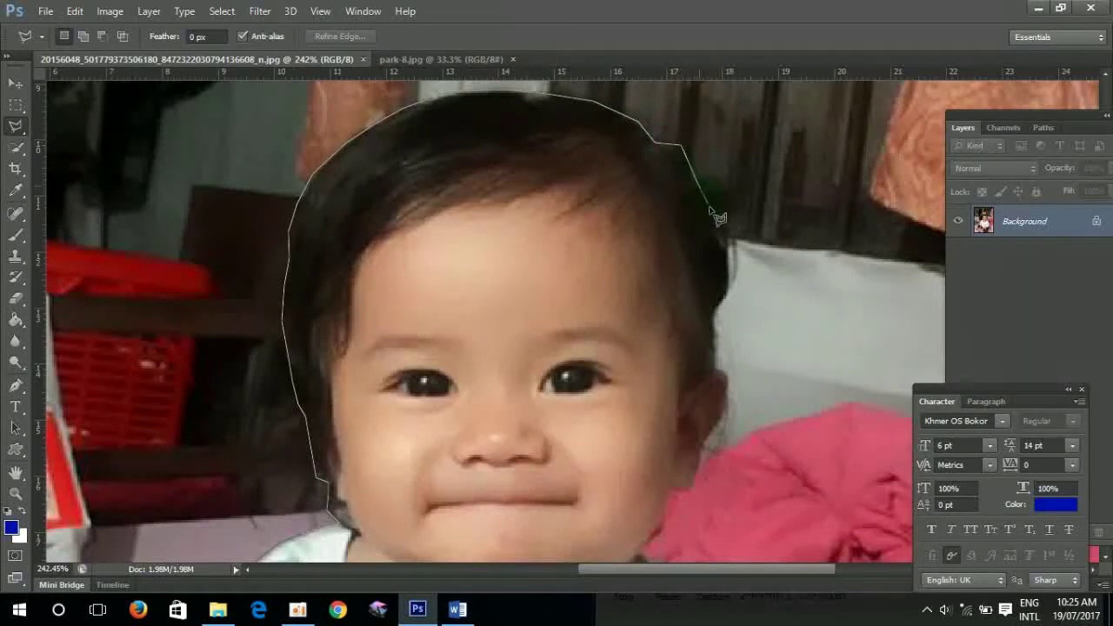
mouse_move(731, 265)
mouse_down()
mouse_move(732, 311)
mouse_move(714, 324)
mouse_move(714, 371)
mouse_move(729, 398)
mouse_move(715, 455)
mouse_move(681, 500)
mouse_up()
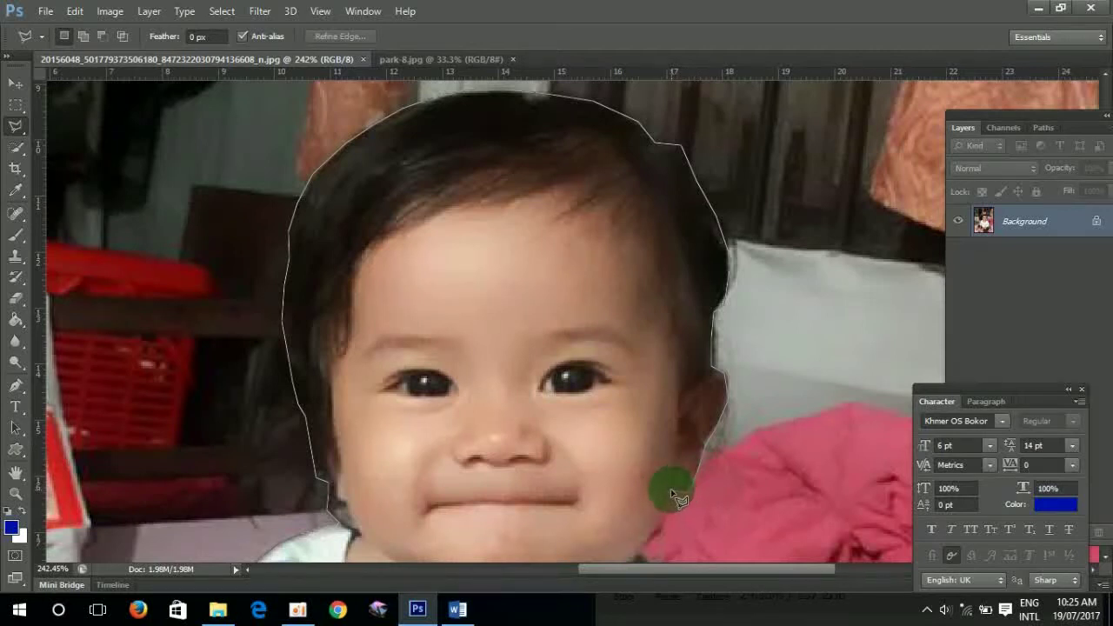
mouse_move(552, 427)
mouse_down()
mouse_move(427, 214)
mouse_move(430, 201)
mouse_move(445, 215)
mouse_move(435, 193)
mouse_move(421, 247)
mouse_move(533, 338)
mouse_move(567, 393)
mouse_move(510, 323)
mouse_move(478, 237)
mouse_move(539, 367)
mouse_move(524, 372)
mouse_move(522, 474)
mouse_move(494, 215)
mouse_move(509, 297)
mouse_move(490, 316)
mouse_move(480, 376)
mouse_move(448, 385)
mouse_move(503, 476)
mouse_move(504, 457)
mouse_move(504, 507)
mouse_move(497, 207)
mouse_move(527, 119)
mouse_move(546, 209)
mouse_move(502, 257)
mouse_move(486, 251)
mouse_move(415, 334)
mouse_move(366, 397)
mouse_move(363, 422)
mouse_move(330, 340)
mouse_move(388, 146)
mouse_up()
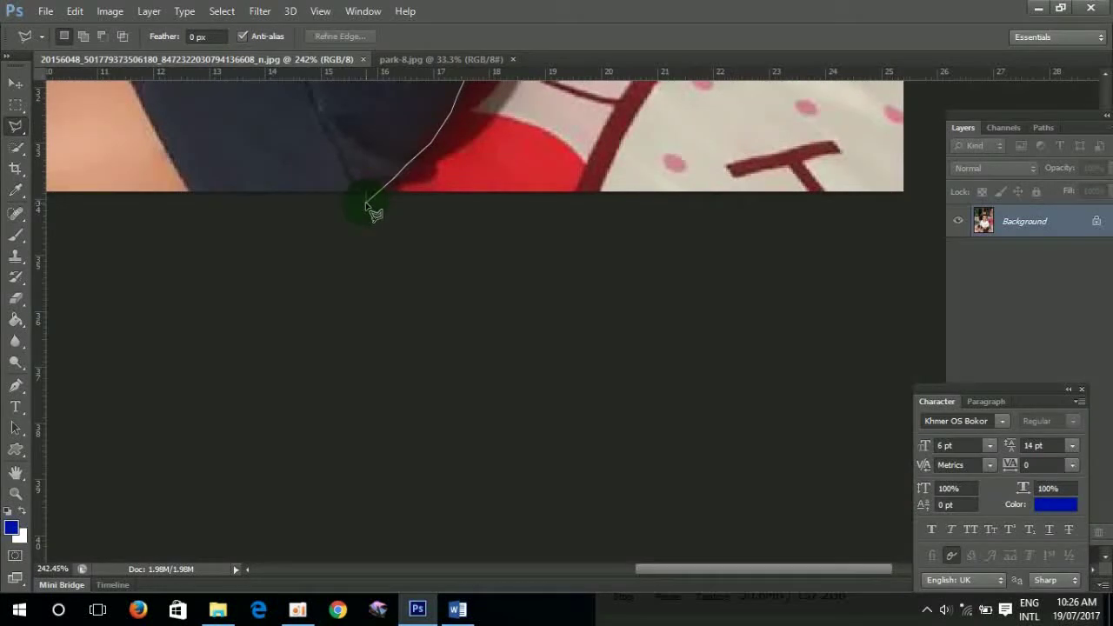
Extend the outline left along the photo's bottom edge toward the baby's hands.
mouse_move(391, 241)
mouse_down()
mouse_move(311, 241)
mouse_move(286, 210)
mouse_up()
drag(523, 266, 693, 319)
drag(594, 274, 763, 318)
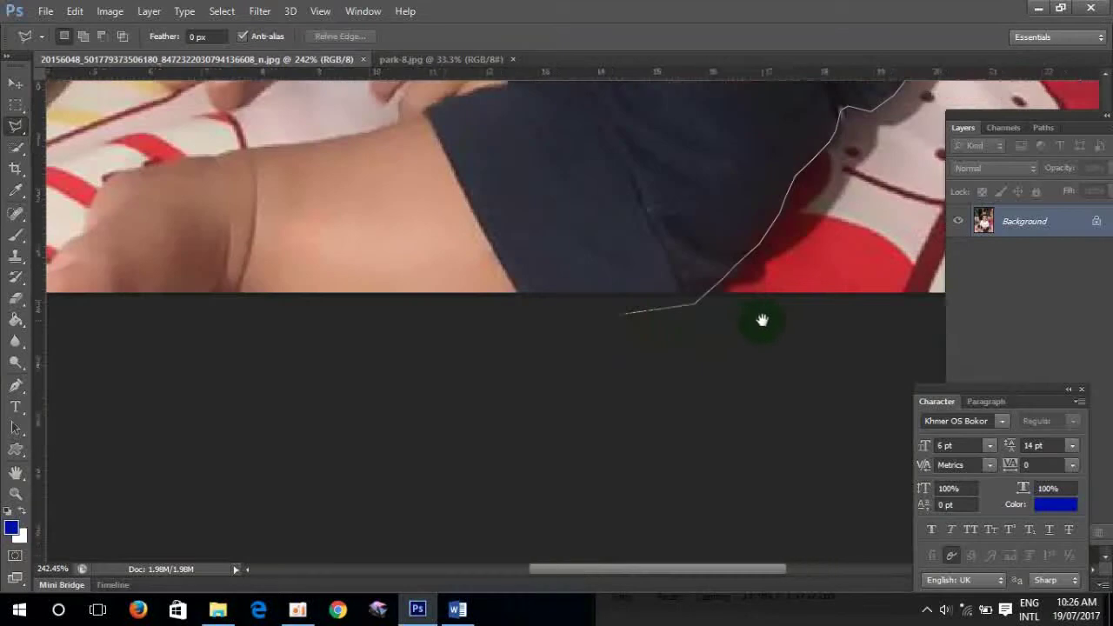
drag(681, 297, 853, 331)
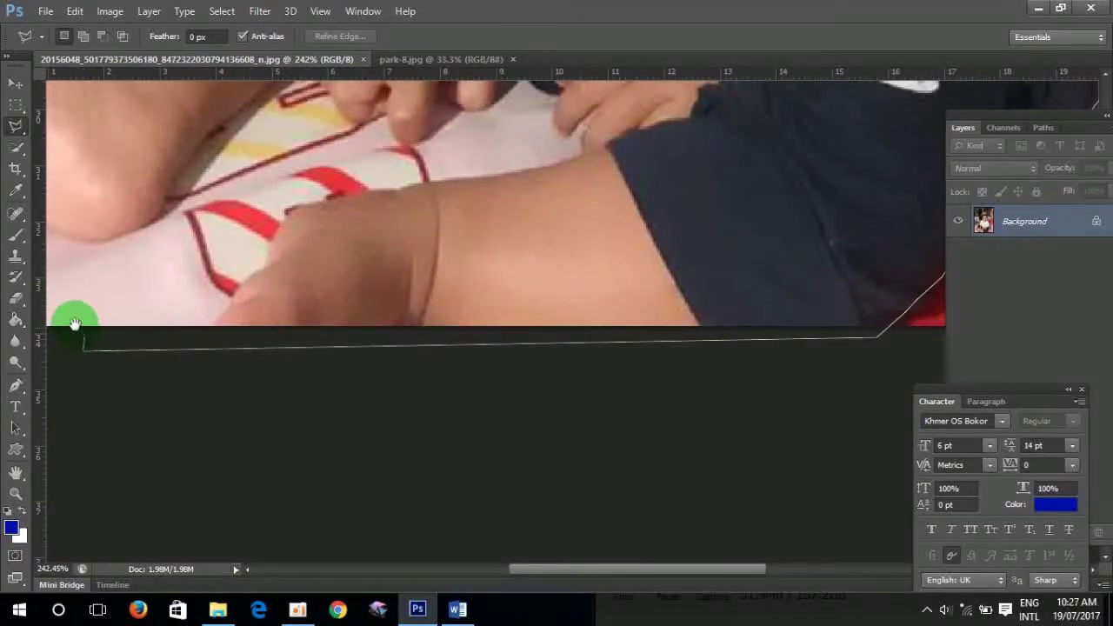
drag(495, 368, 600, 374)
mouse_move(460, 361)
mouse_down()
mouse_move(606, 375)
mouse_move(597, 375)
mouse_up()
mouse_move(468, 380)
mouse_down()
mouse_move(321, 409)
mouse_move(293, 428)
mouse_up()
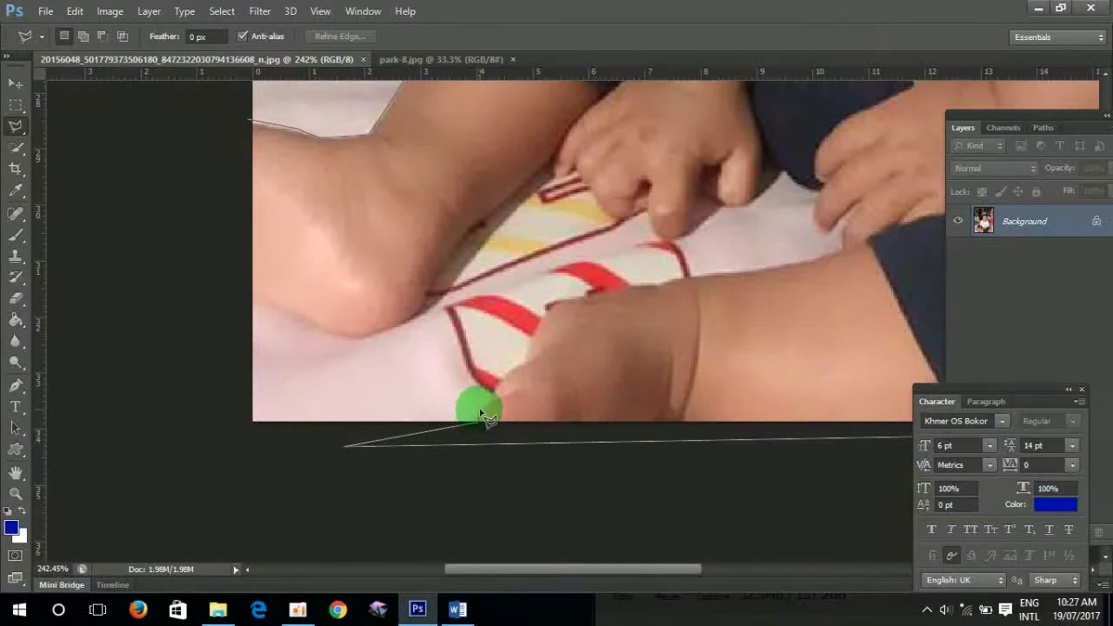
Wrap the outline around the baby's hand, thumb and fingers and along her leg.
click(480, 421)
drag(500, 394, 524, 367)
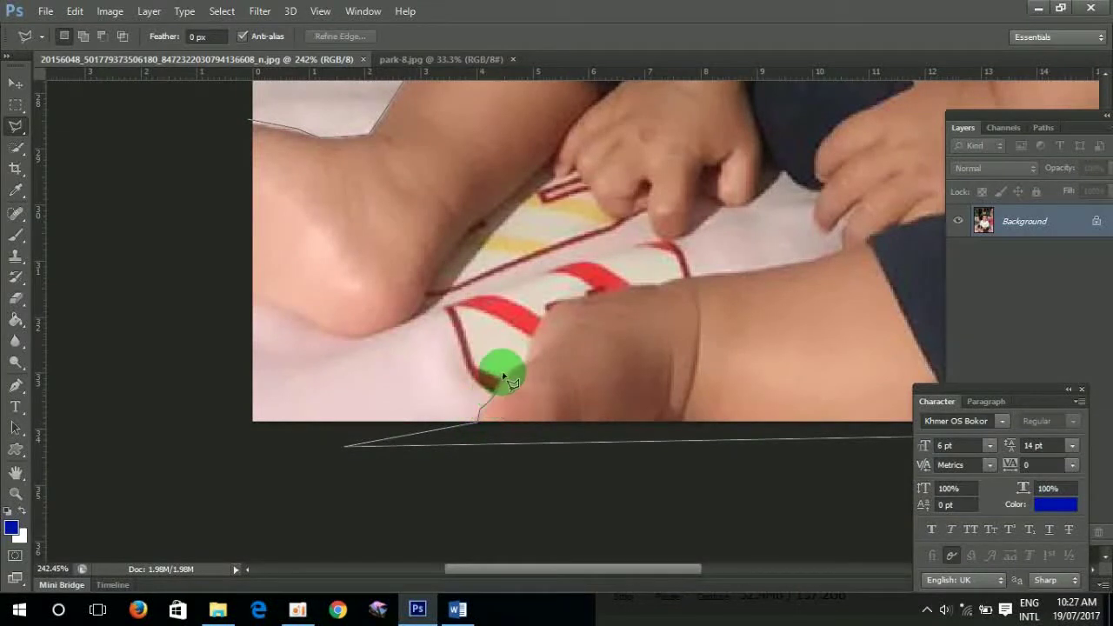
click(531, 346)
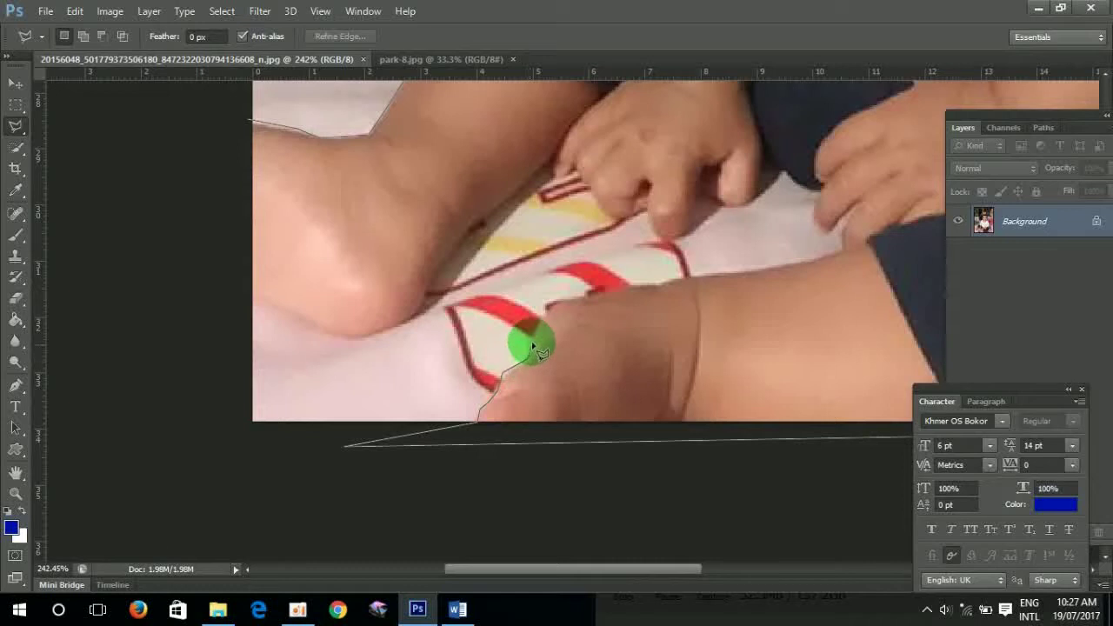
mouse_move(532, 347)
mouse_down()
mouse_move(558, 304)
mouse_move(677, 287)
mouse_move(716, 269)
mouse_move(795, 272)
mouse_move(848, 247)
mouse_move(855, 211)
mouse_move(834, 238)
mouse_move(821, 219)
mouse_move(832, 180)
mouse_move(792, 185)
mouse_move(807, 192)
mouse_up()
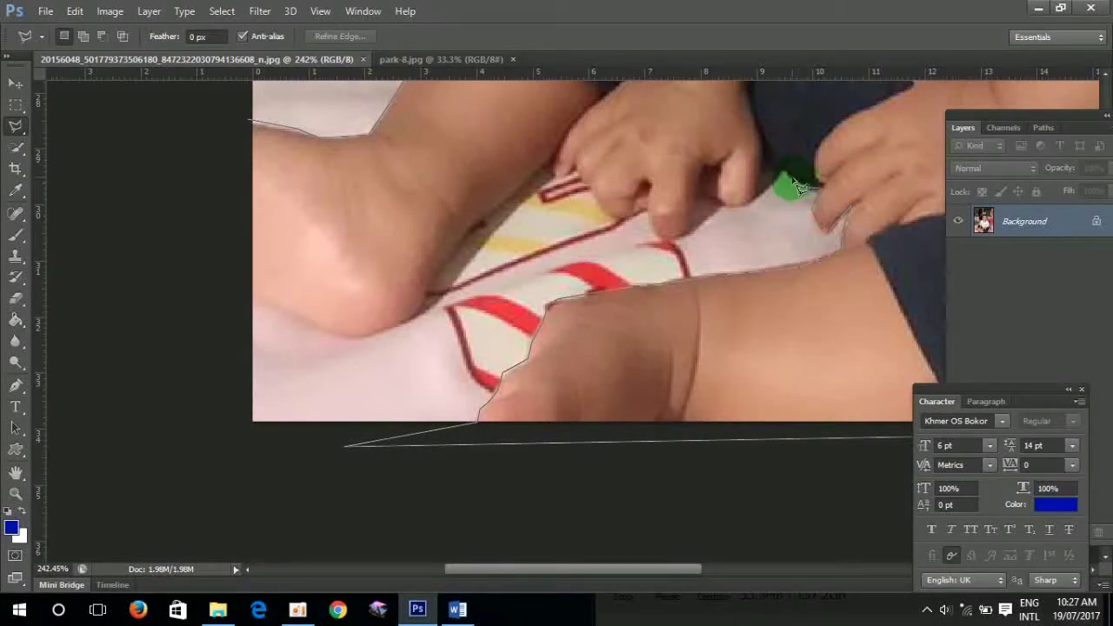
mouse_move(786, 180)
mouse_down()
mouse_move(765, 175)
mouse_move(729, 217)
mouse_move(703, 205)
mouse_move(662, 242)
mouse_move(643, 201)
mouse_move(622, 228)
mouse_move(579, 173)
mouse_move(528, 174)
mouse_move(494, 214)
mouse_move(464, 224)
mouse_move(420, 309)
mouse_move(366, 326)
mouse_move(358, 340)
mouse_move(241, 288)
mouse_move(231, 228)
mouse_move(249, 130)
mouse_up()
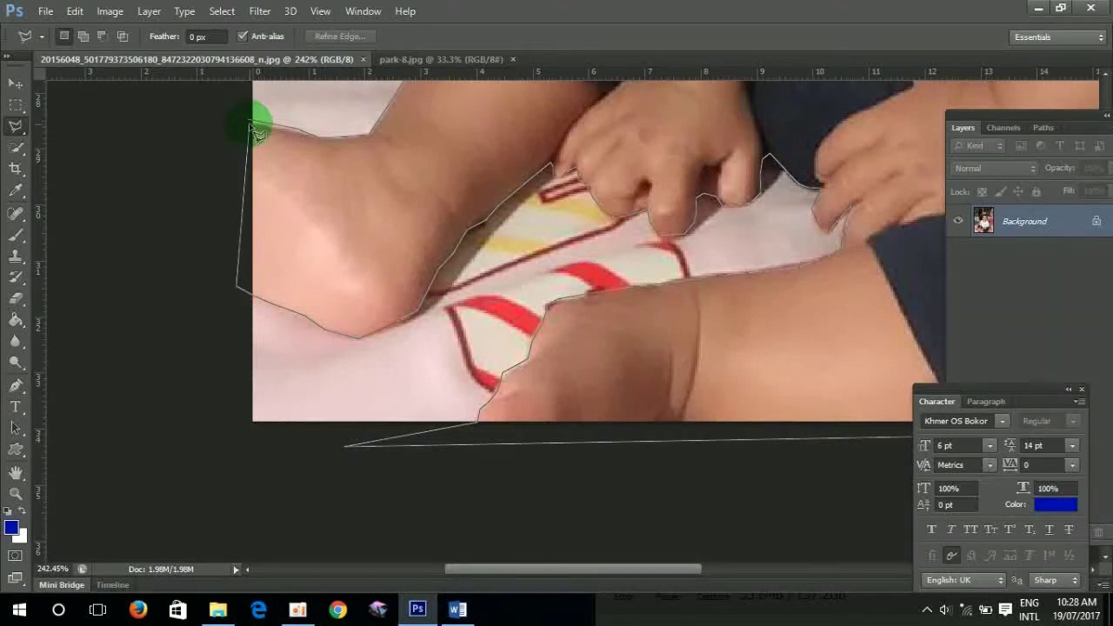
Close the outline into a selection of the baby and zoom out to see her.
click(257, 122)
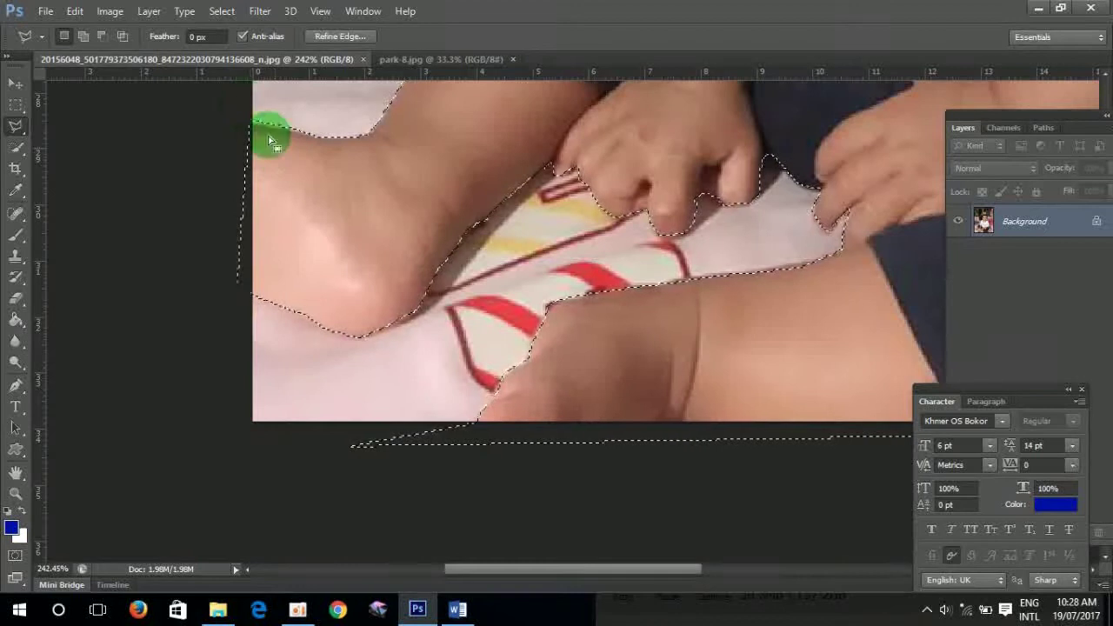
scroll(590, 276, down, 2)
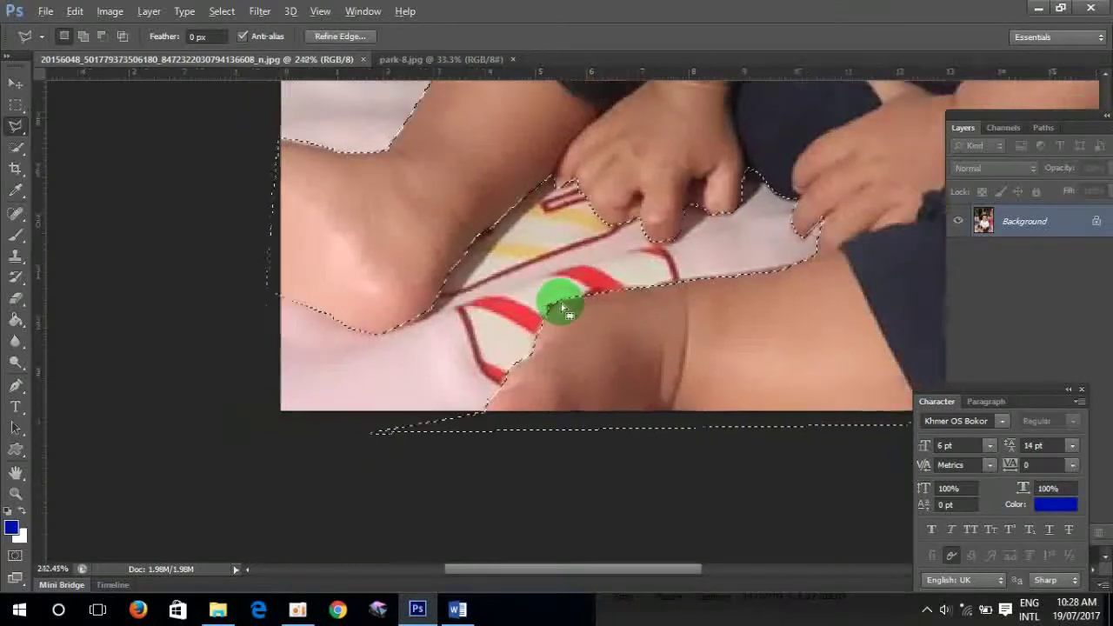
scroll(570, 304, down, 2)
scroll(565, 312, down, 1)
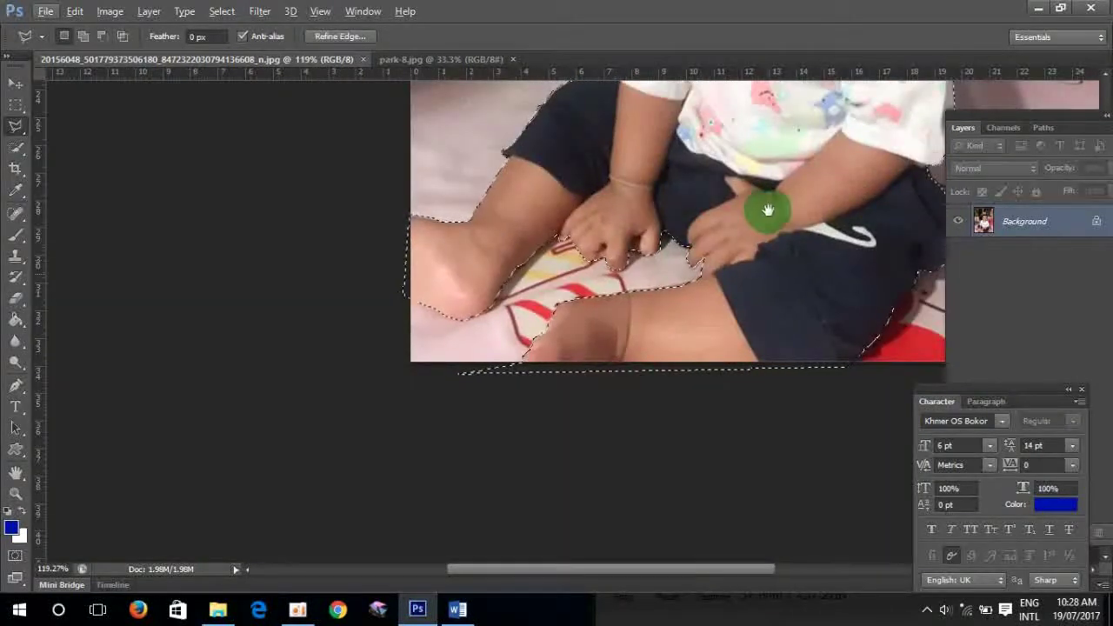
drag(655, 278, 418, 374)
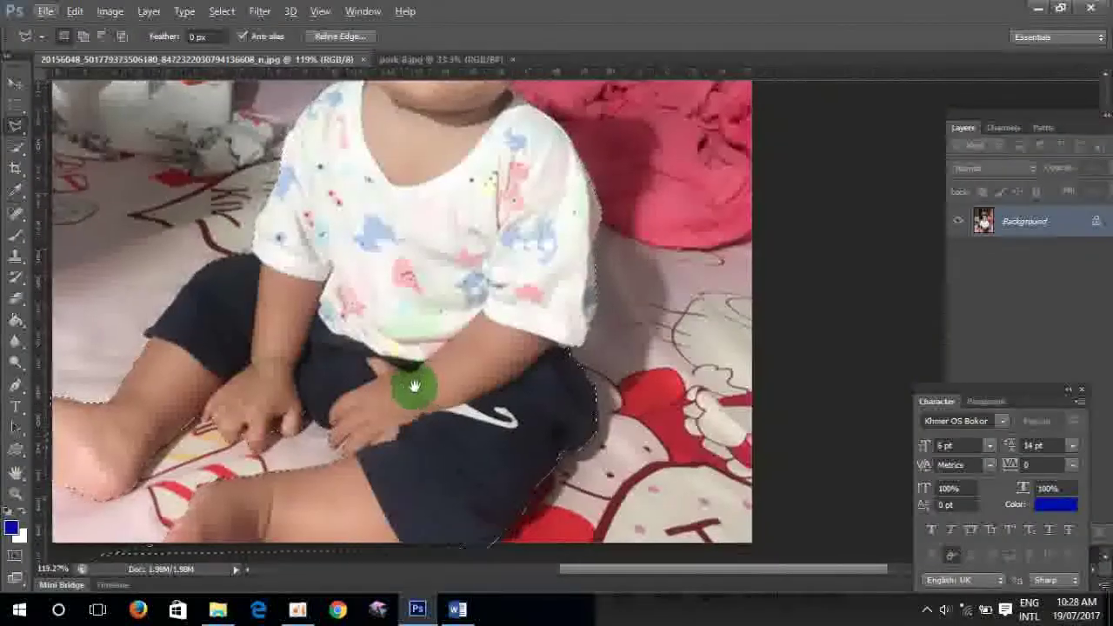
Zoom out to the whole photo and float the baby photo in its own window.
scroll(419, 374, down, 2)
scroll(418, 373, down, 1)
scroll(422, 357, down, 1)
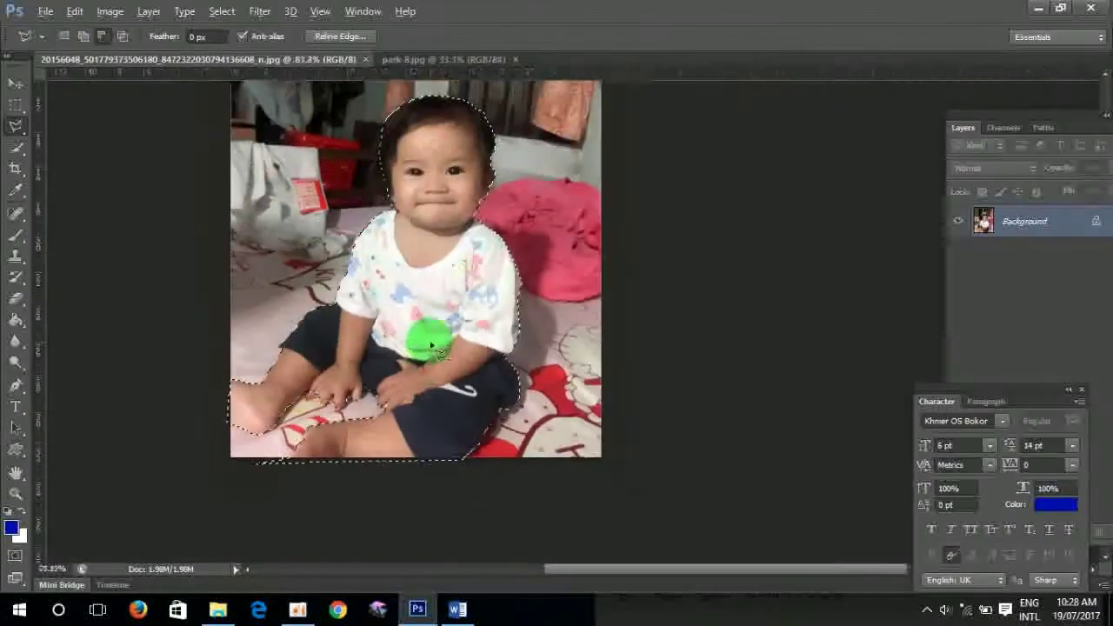
scroll(430, 344, down, 1)
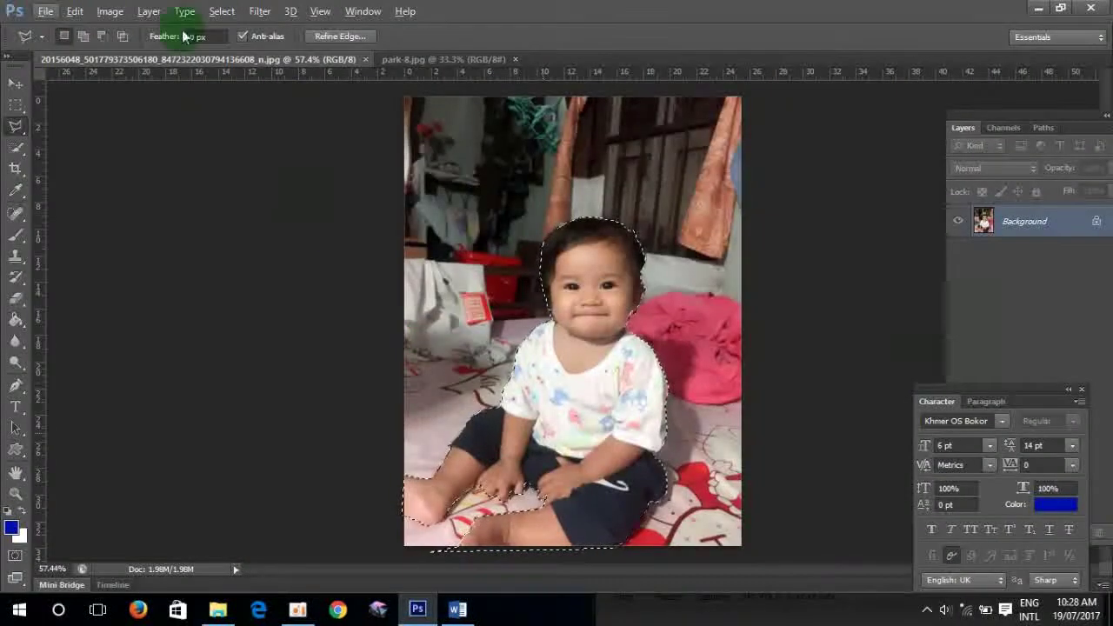
drag(179, 57, 179, 120)
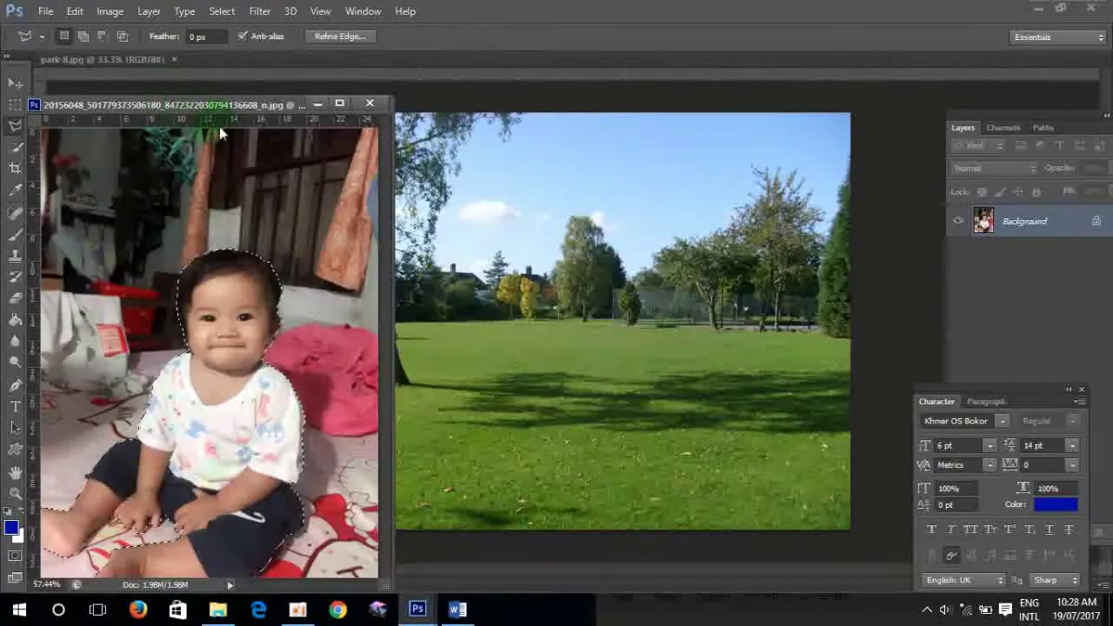
Drag the selected baby onto park-8.jpg as a new layer, docking both images as tabs.
click(15, 82)
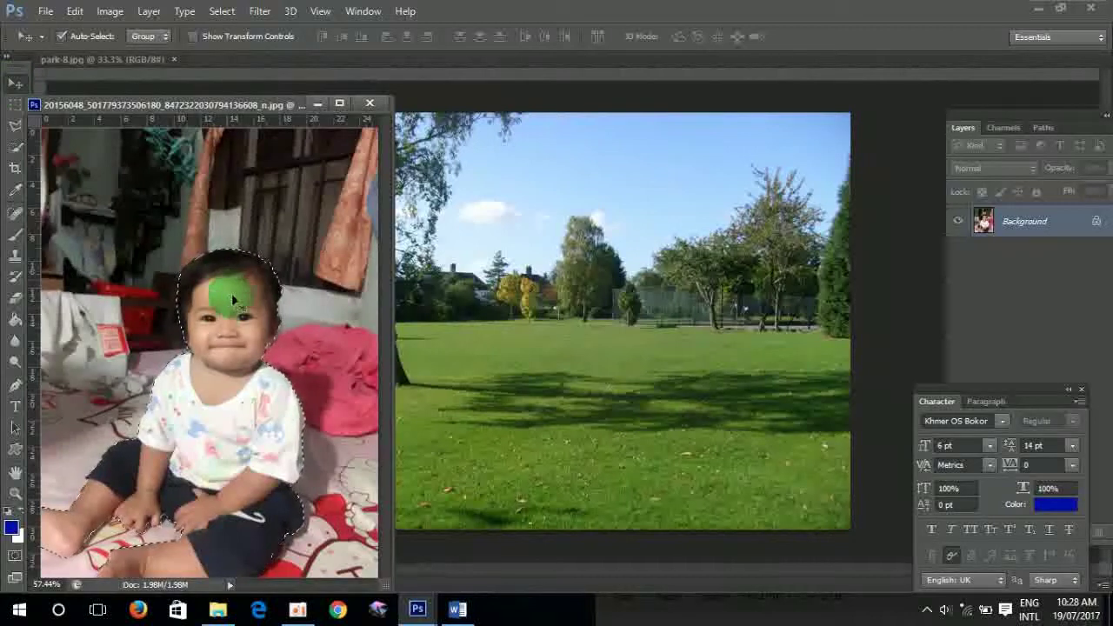
drag(227, 313, 676, 346)
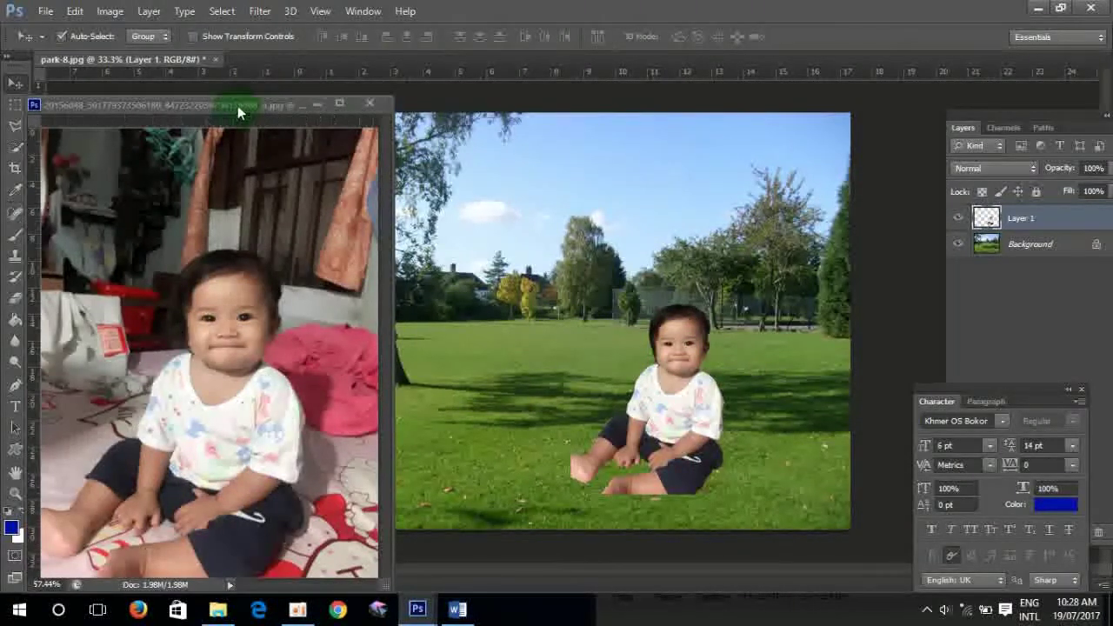
drag(238, 105, 353, 67)
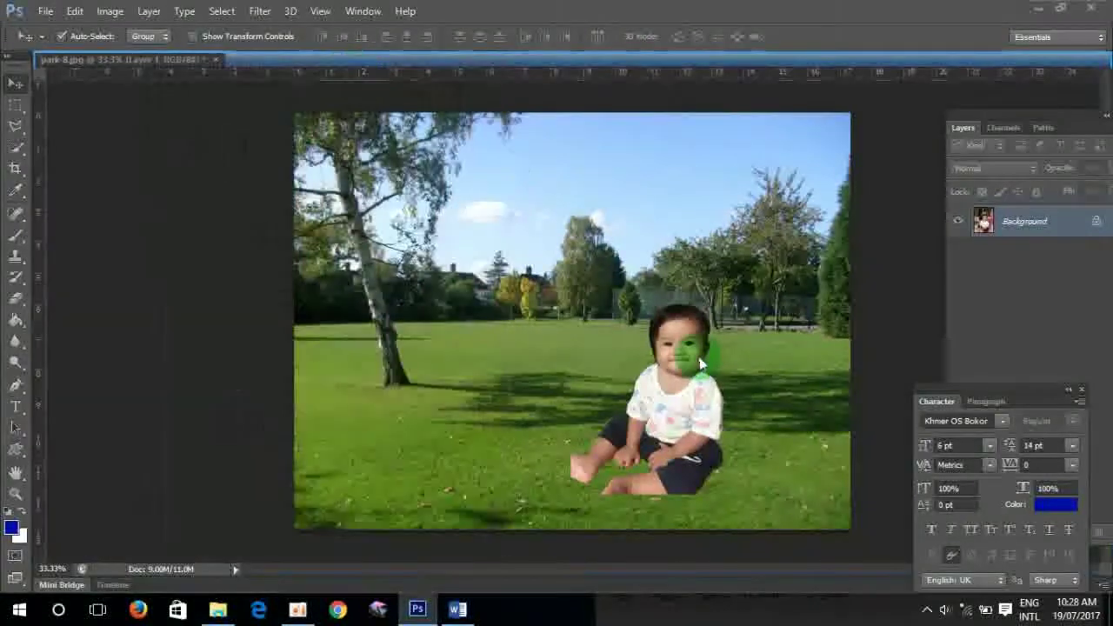
key(ctrl+Tab)
drag(588, 385, 709, 342)
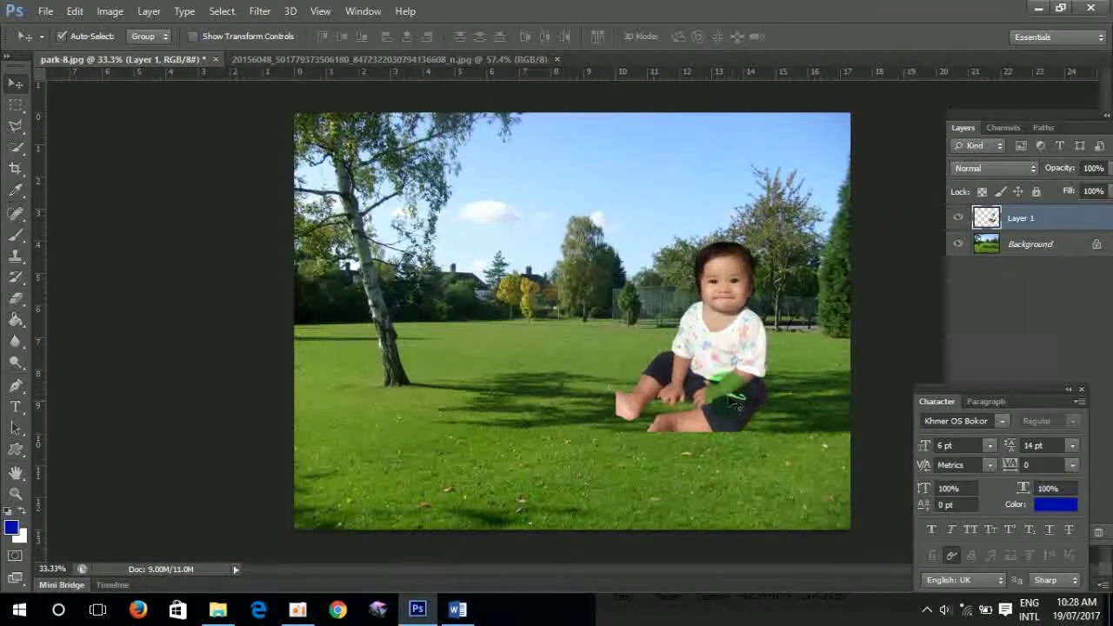
Move the baby layer lower on the grass and put it in Free Transform at 100%.
click(709, 353)
drag(723, 352, 719, 394)
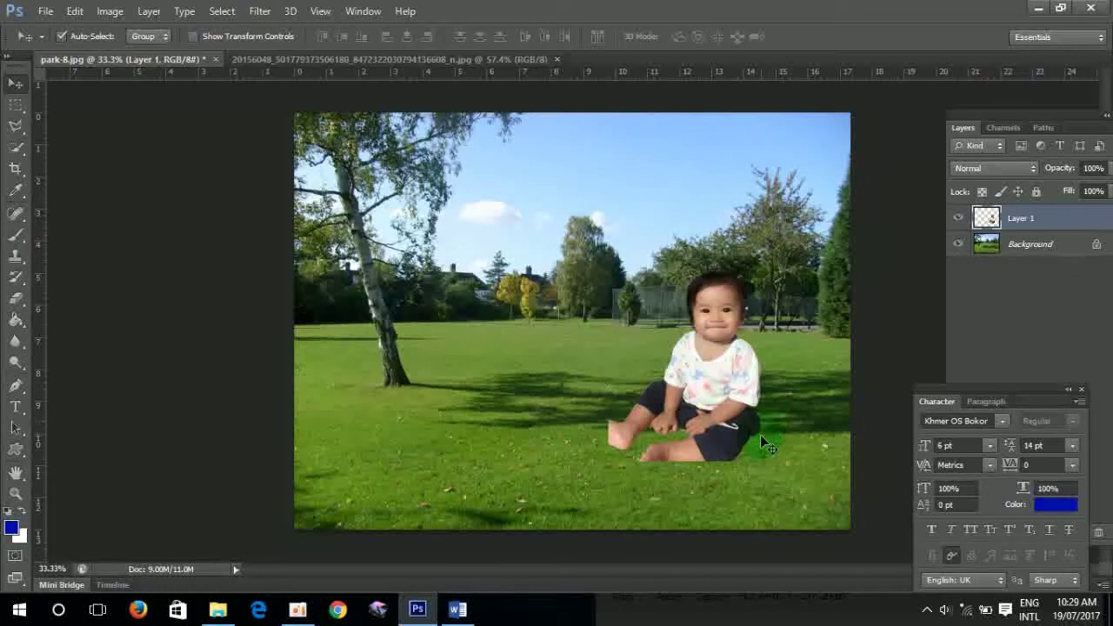
drag(761, 435, 757, 446)
key(ctrl+t)
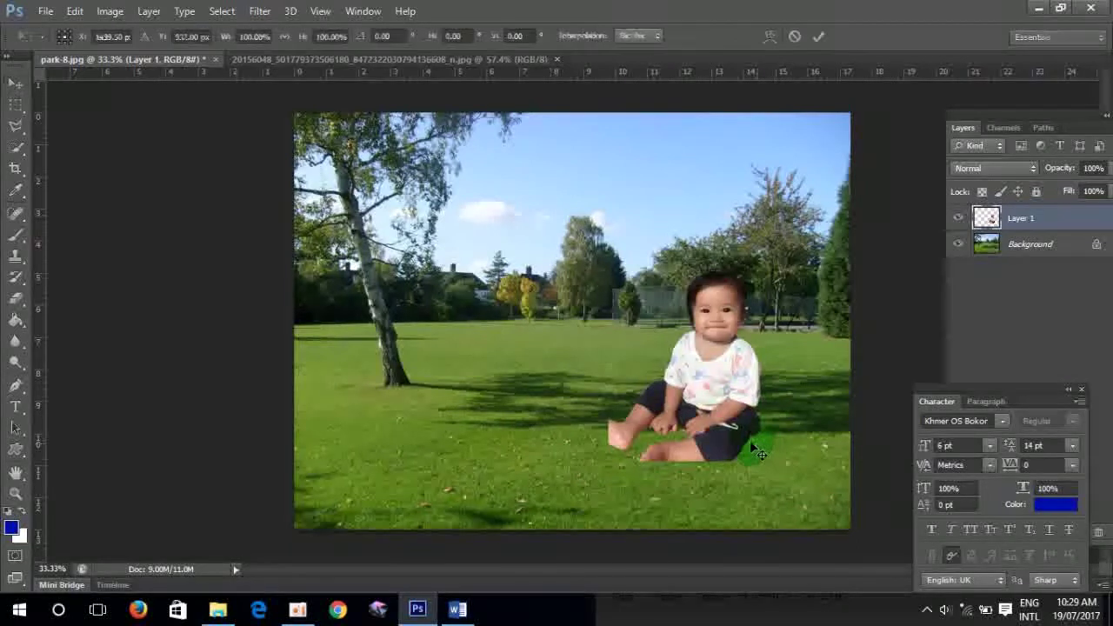
click(15, 83)
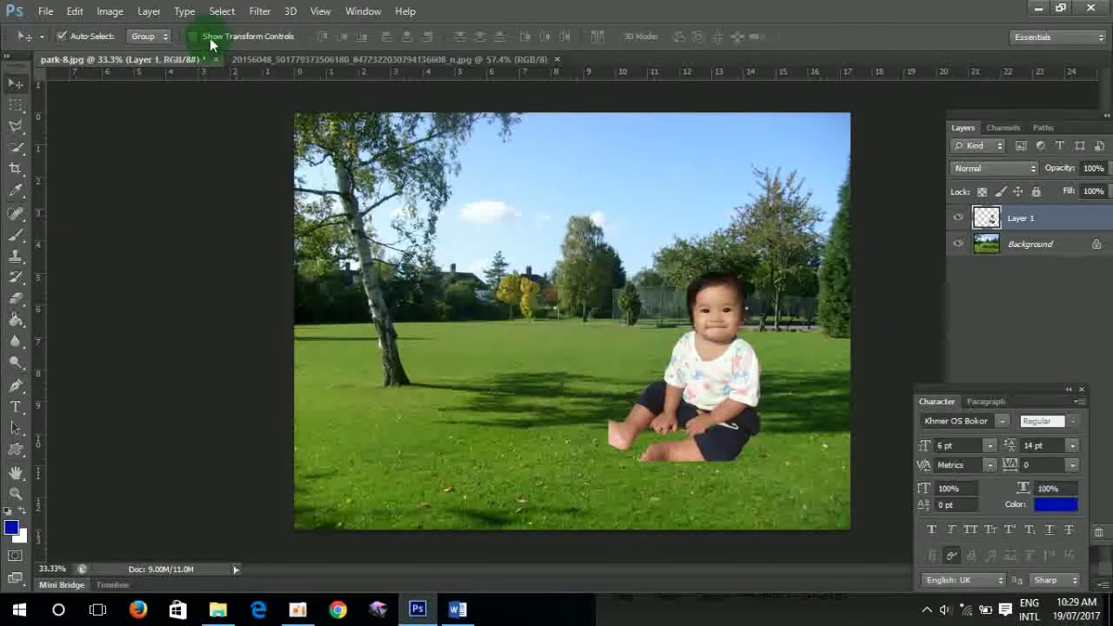
click(740, 388)
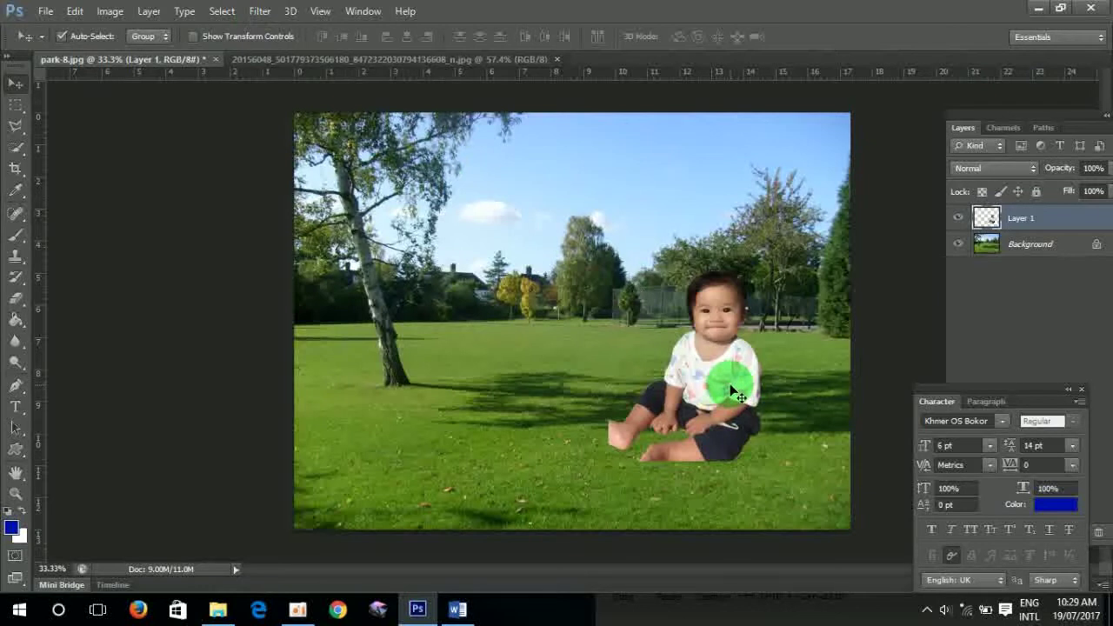
key(ctrl+t)
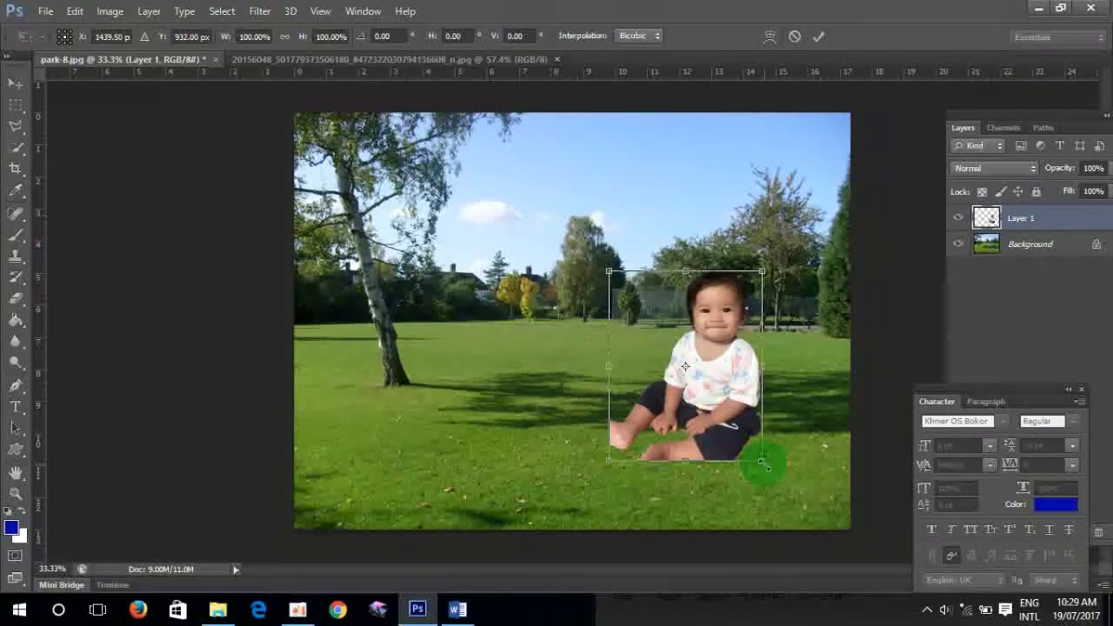
Scale the baby down to about 33.5% width and height and commit the transform.
drag(762, 463, 661, 339)
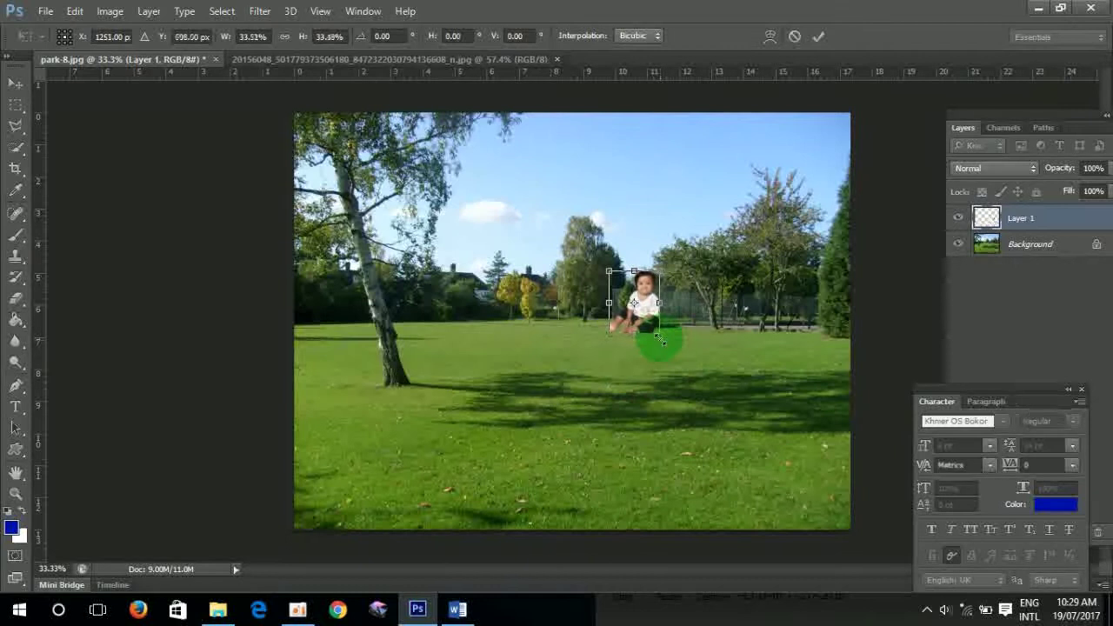
click(818, 36)
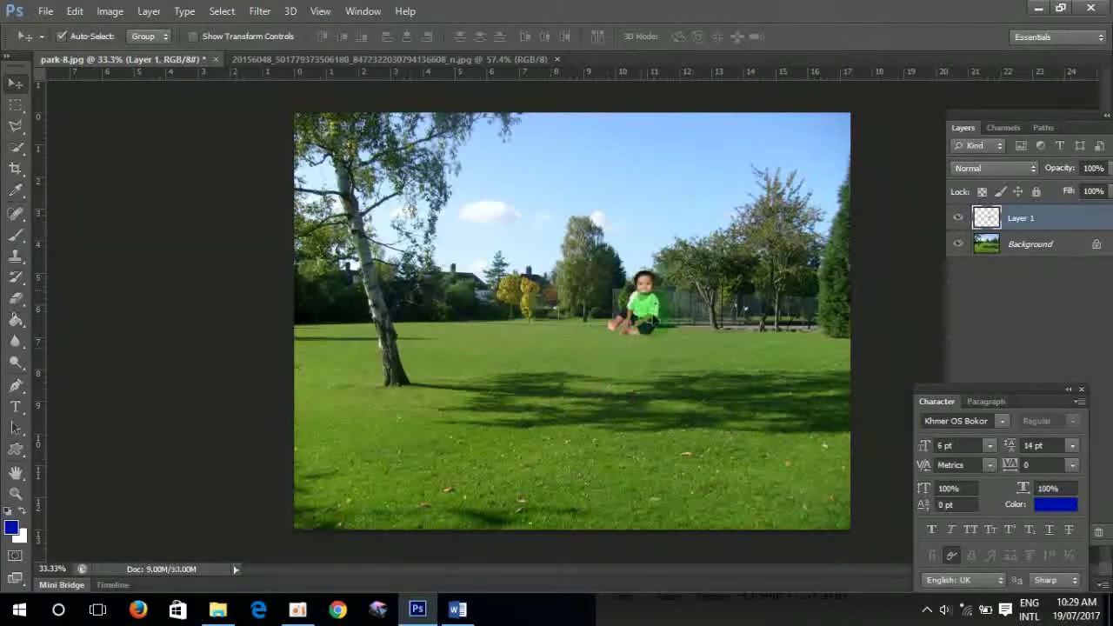
Drag the scaled baby layer down onto the right-hand foreground lawn, nudging it further right.
drag(644, 307, 725, 380)
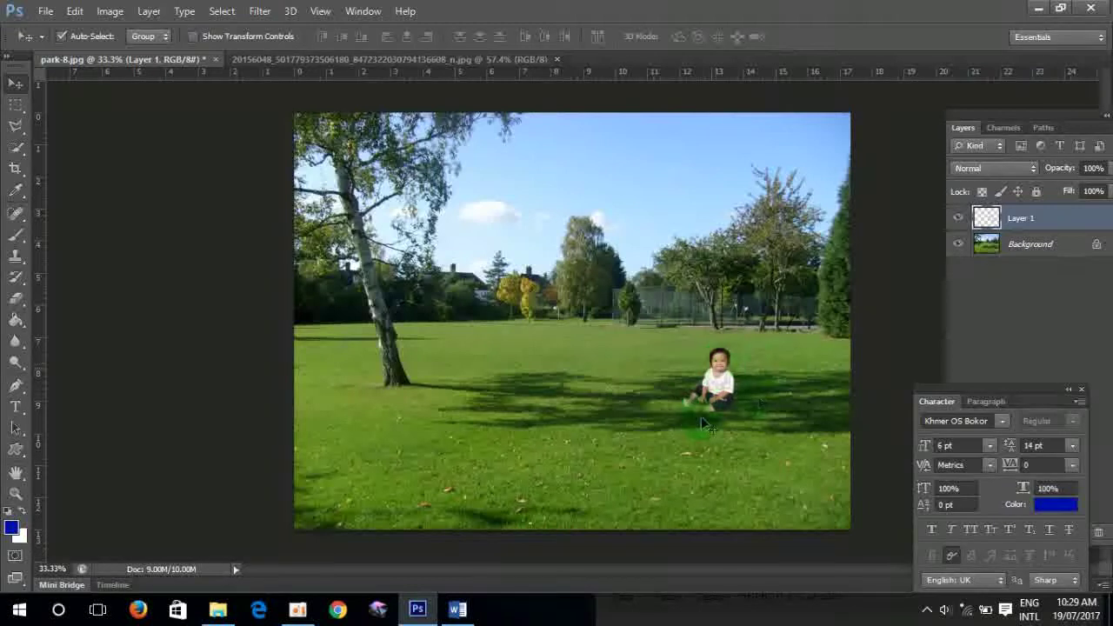
click(718, 387)
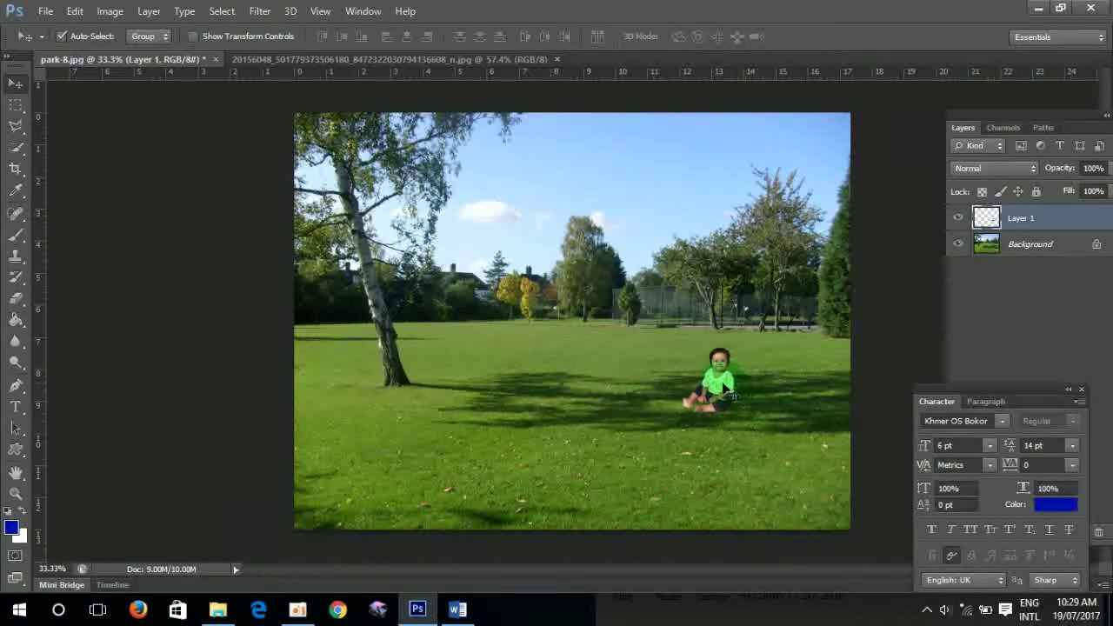
drag(724, 387, 760, 392)
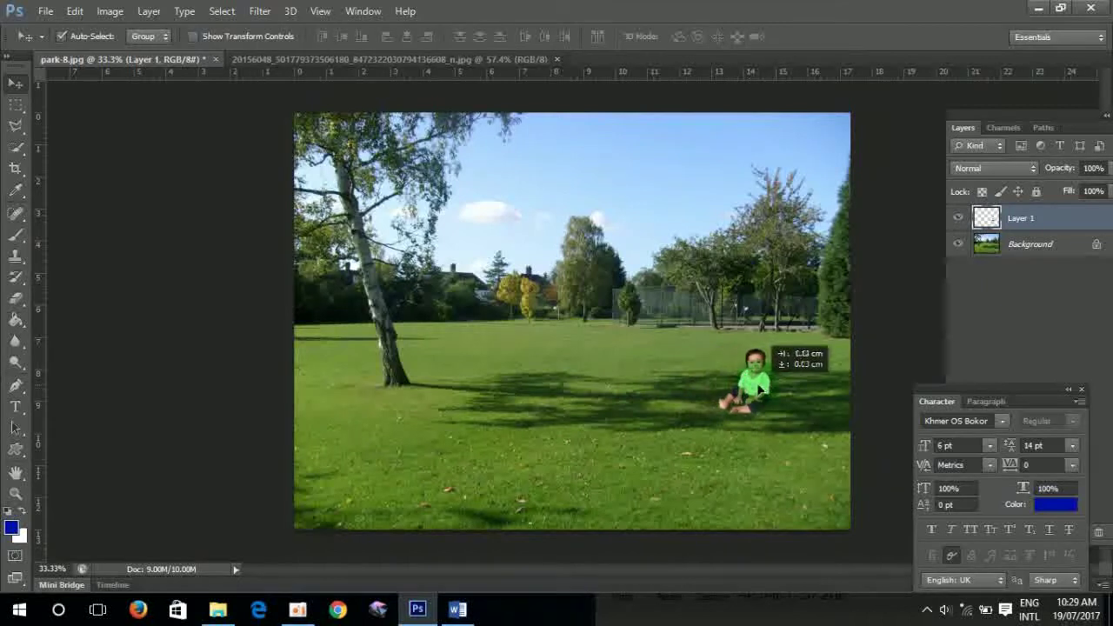
click(751, 403)
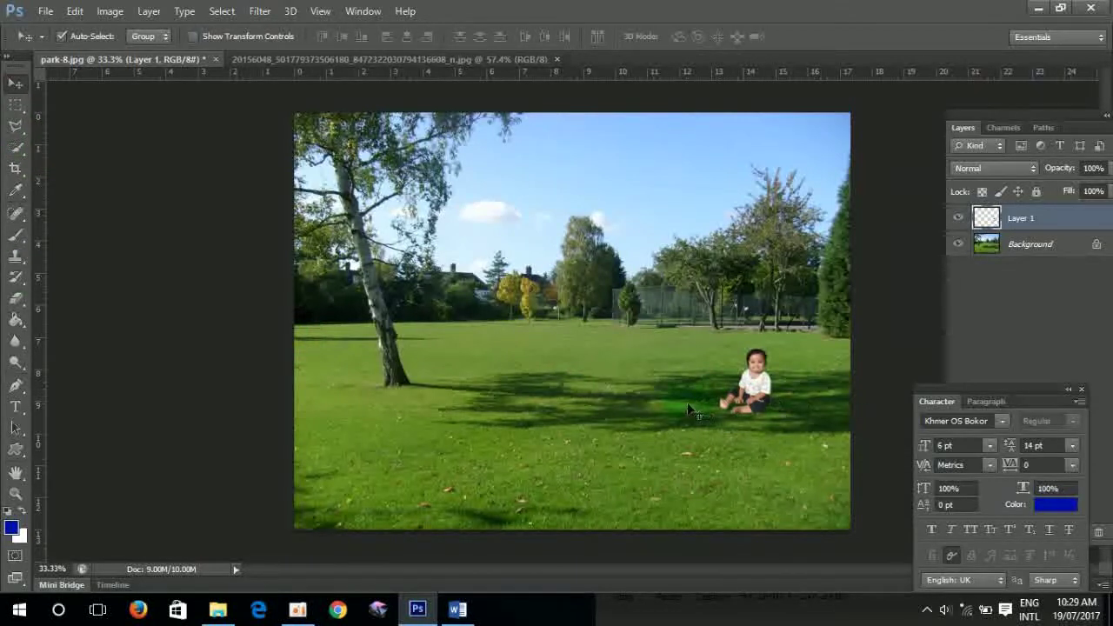
scroll(673, 408, up, 2)
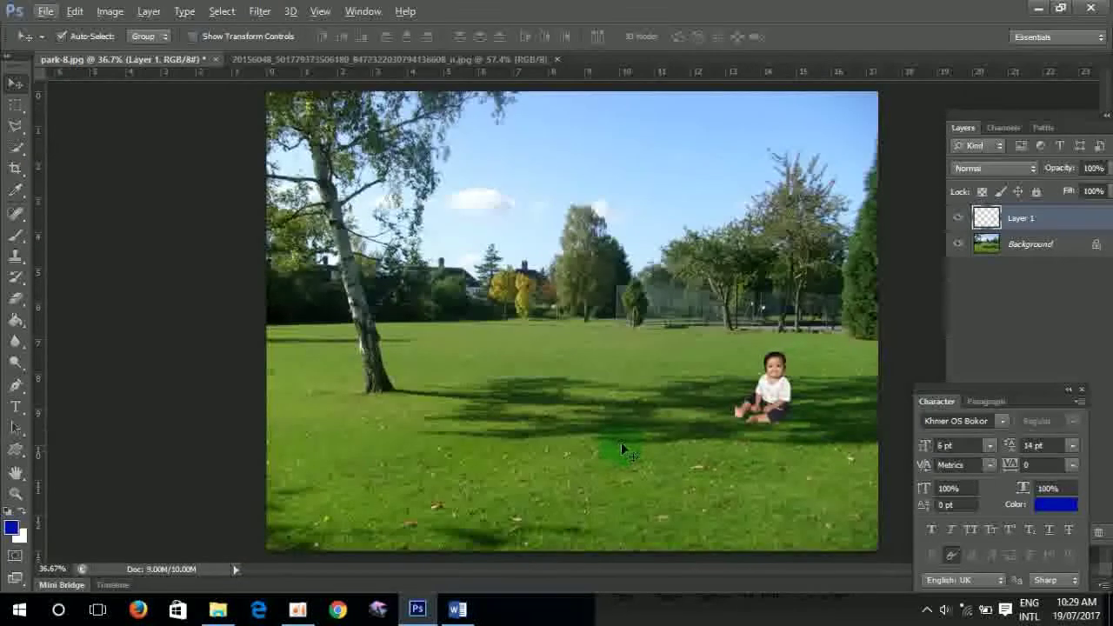